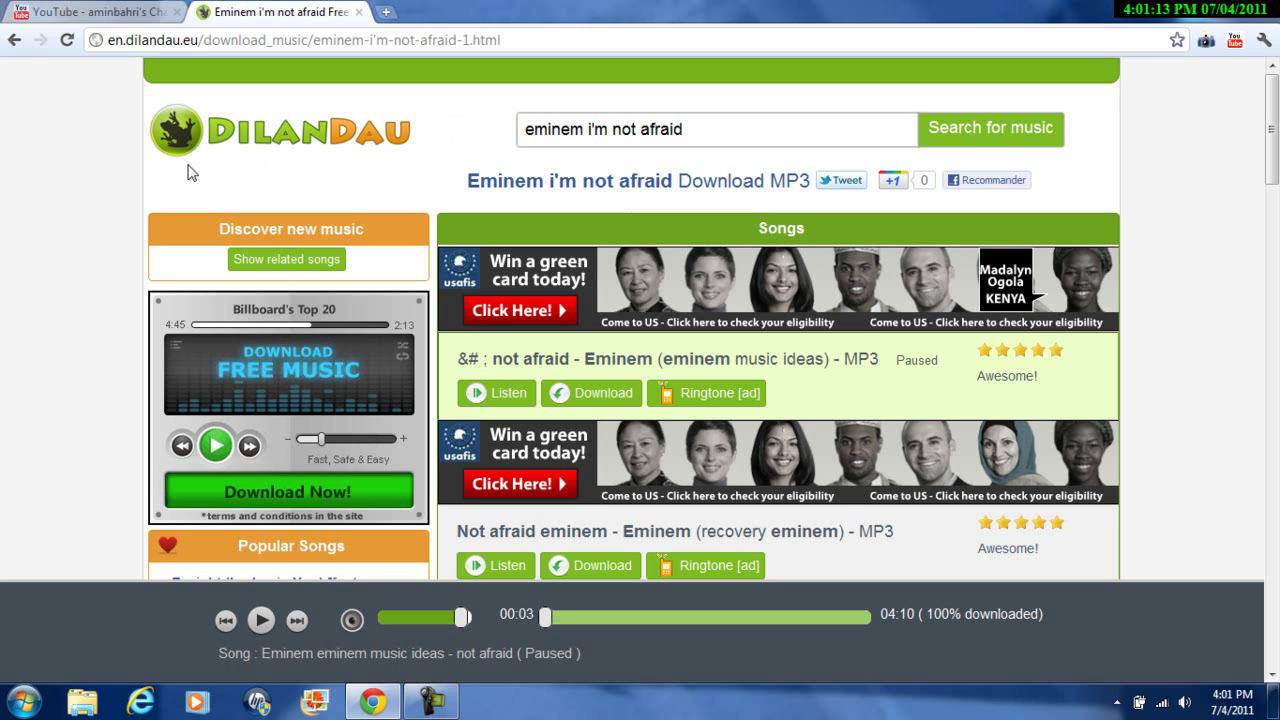
Replace the search with 'eminem when i m gone' using the suggestion list and review the results.
left_click(748, 131)
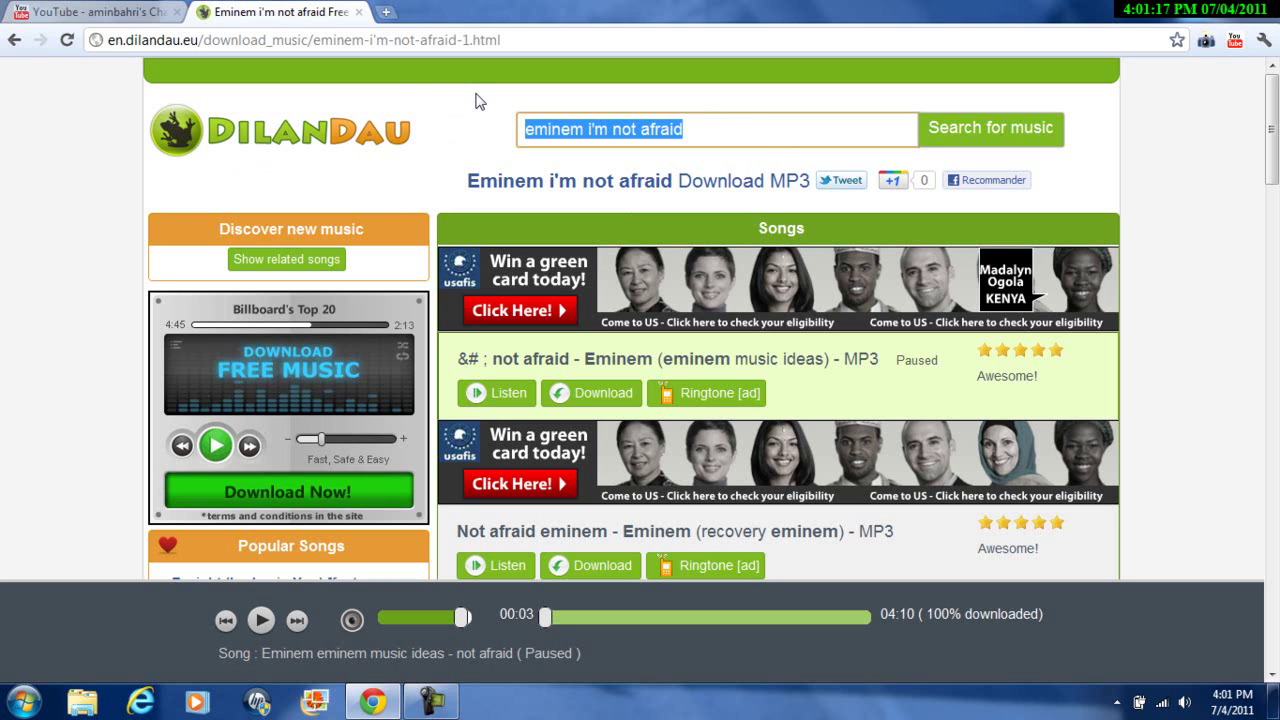
type("eminem whe")
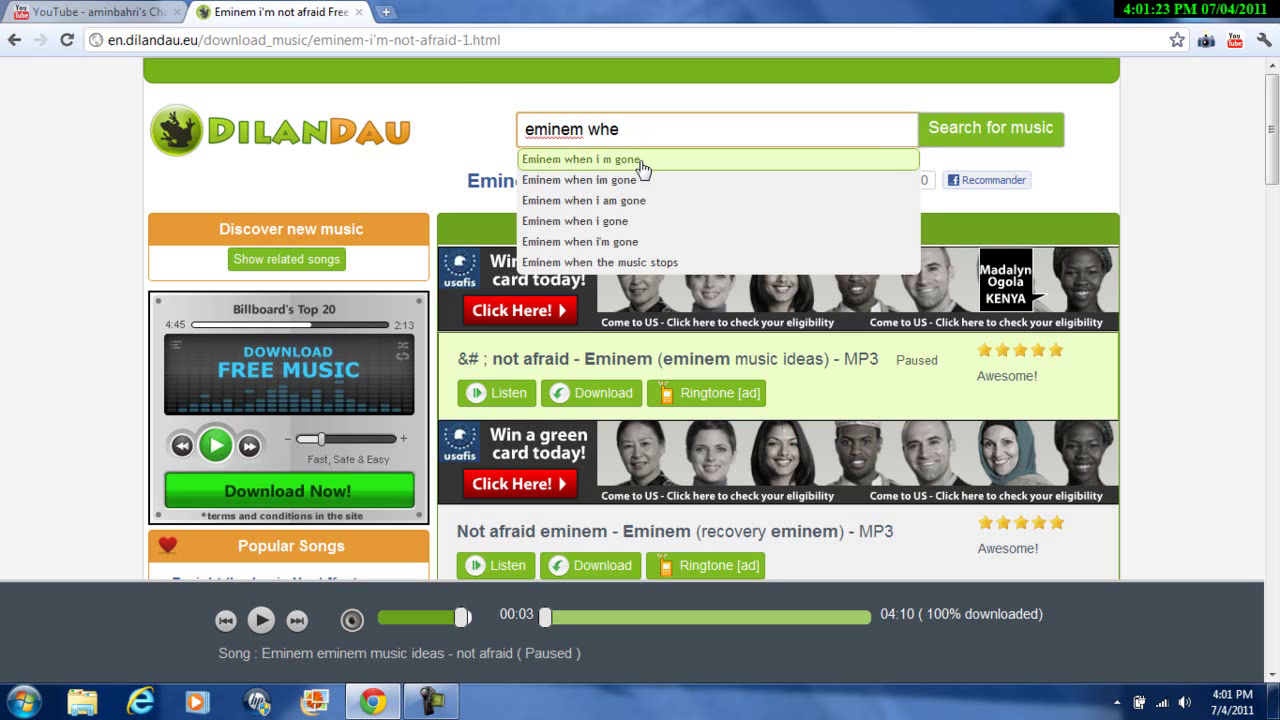
left_click(642, 167)
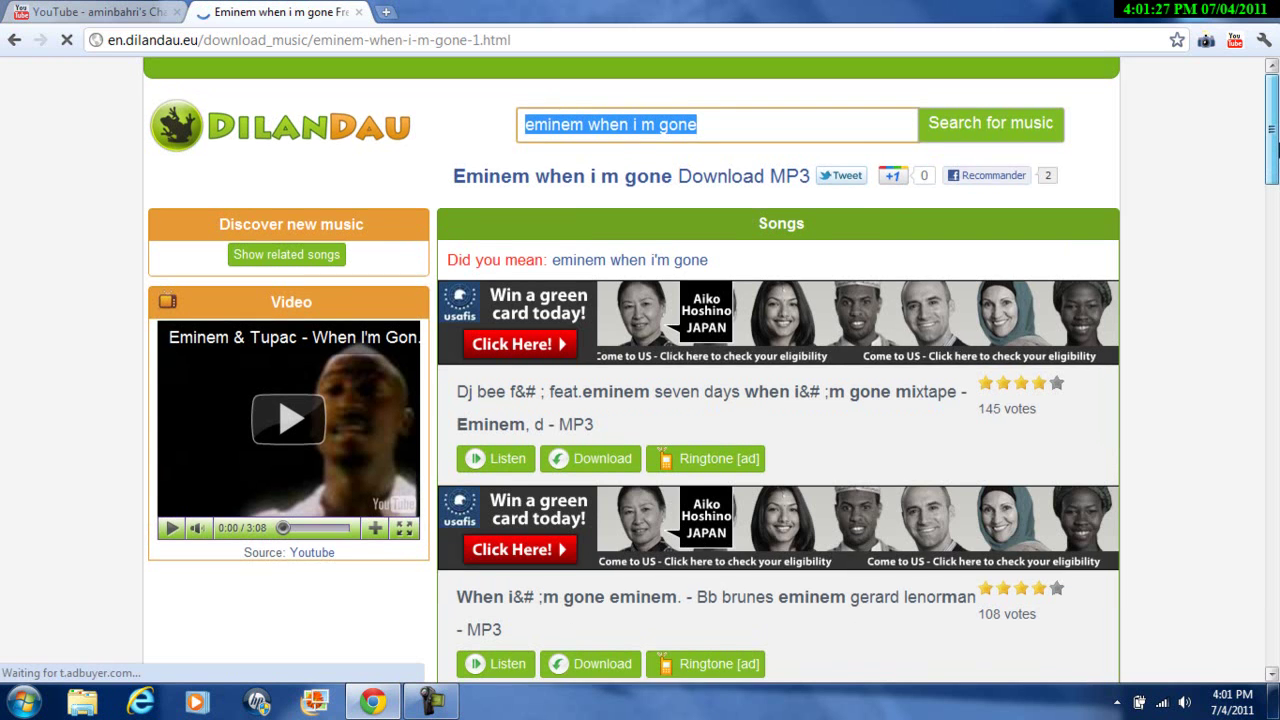
scroll(1277, 147, "down", 3)
scroll(1277, 150, "up", 2)
scroll(1276, 148, "up", 1)
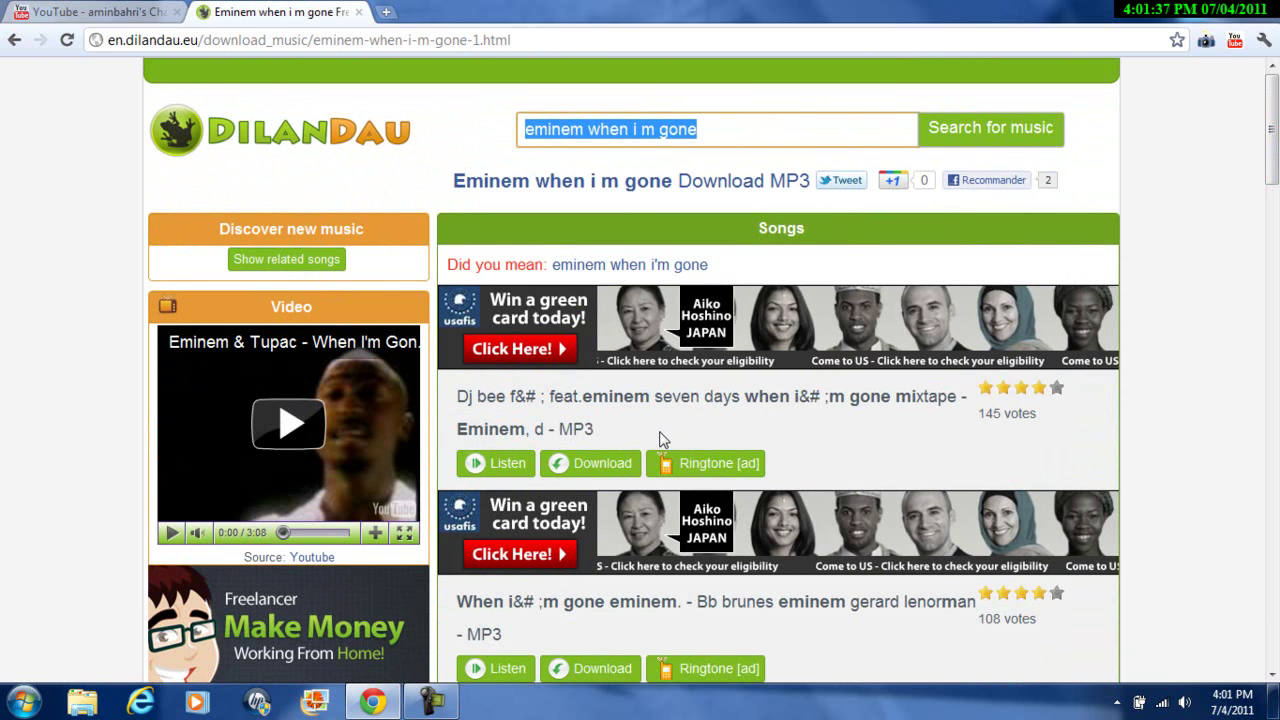
Preview the first 'when i m gone' result, skip ahead, then pause it.
left_click(497, 463)
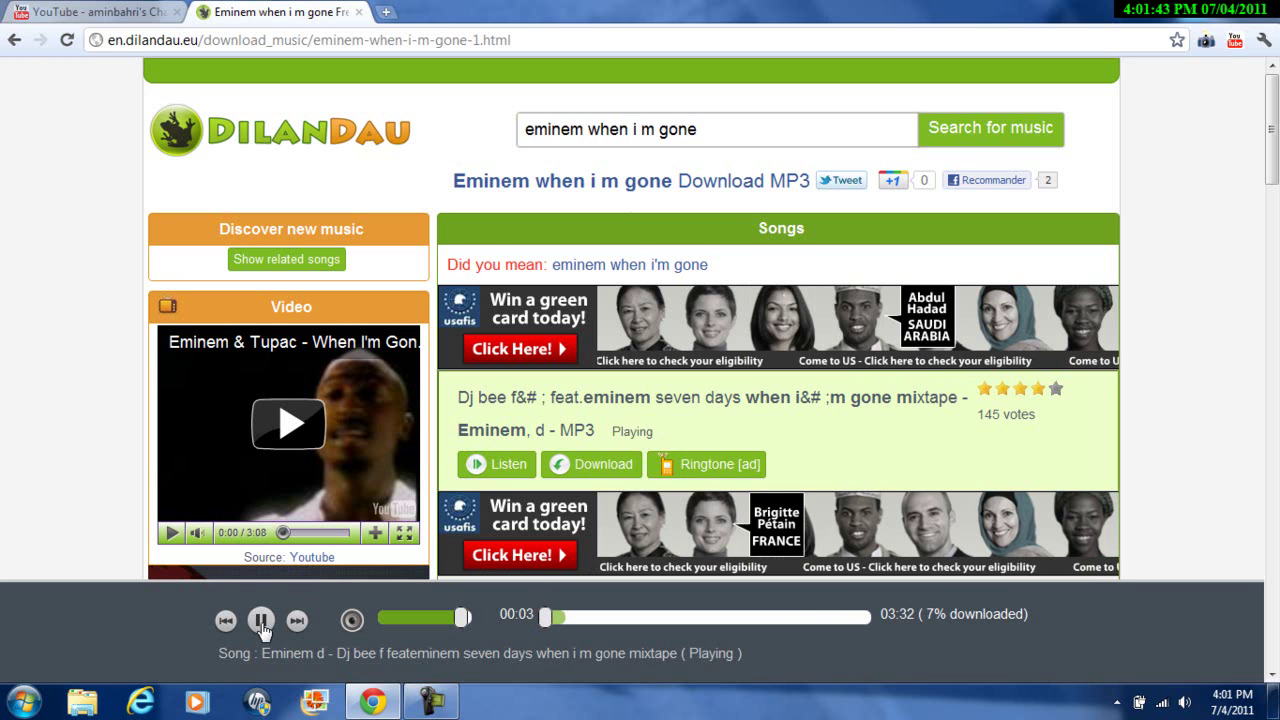
left_click(566, 617)
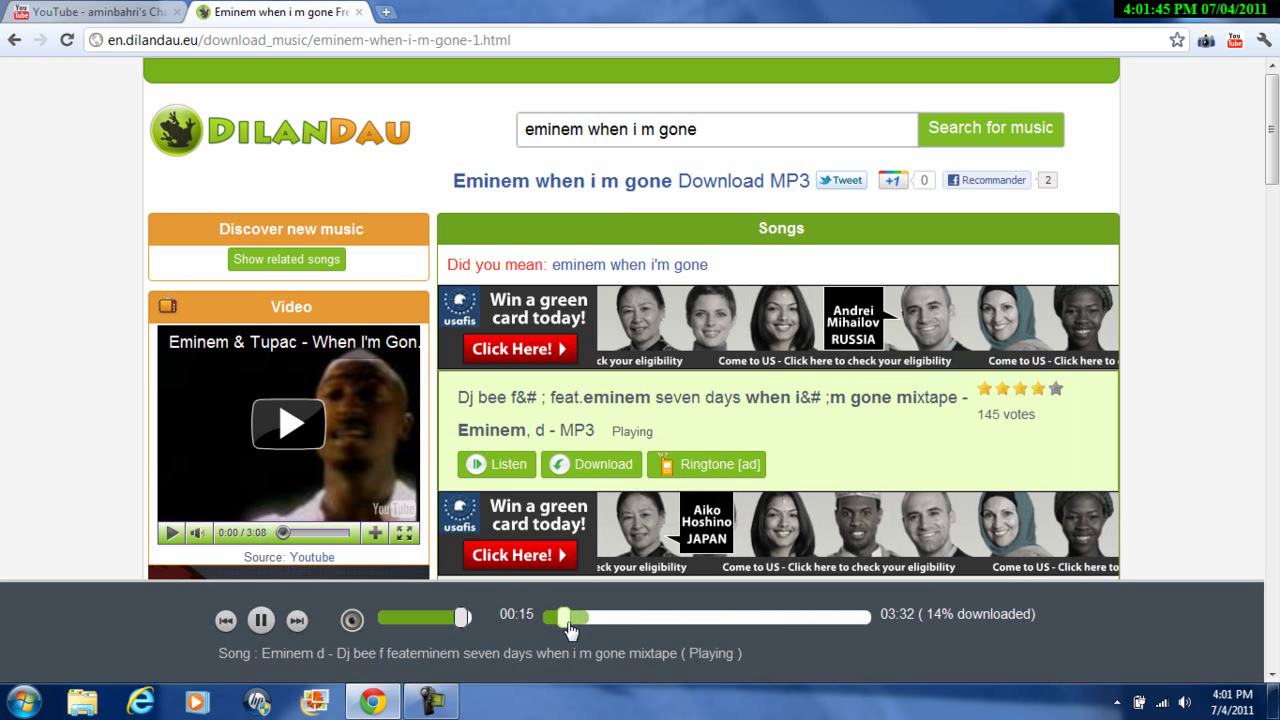
left_click(260, 621)
Play the Bb brunes 'When i'm gone eminem' track and pause it at 00:07.
left_click_drag(1273, 140, 1273, 190)
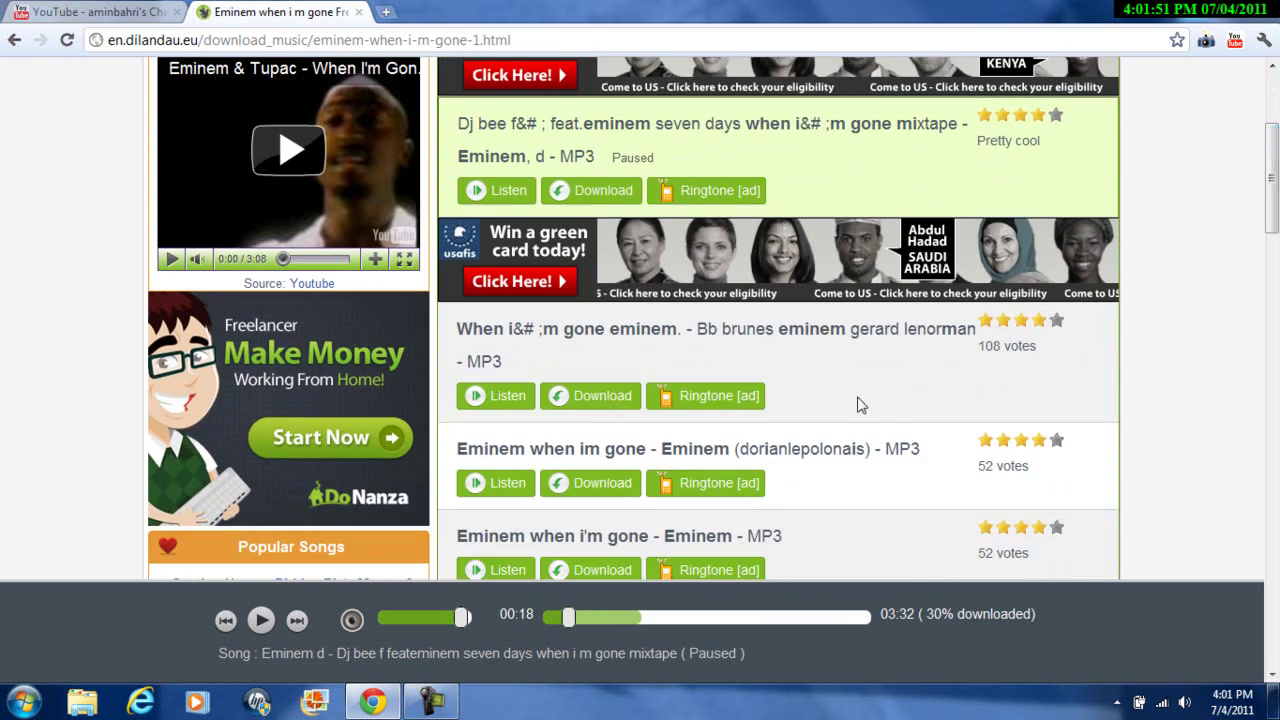
left_click(497, 393)
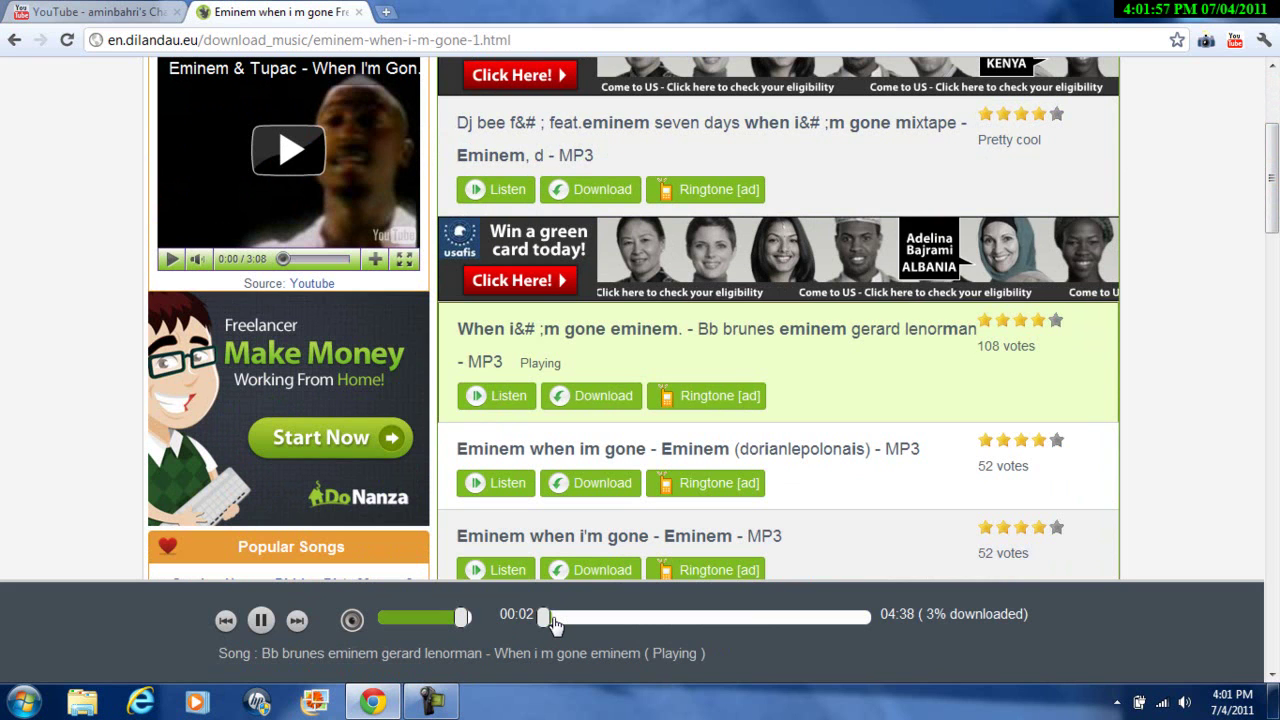
left_click(259, 621)
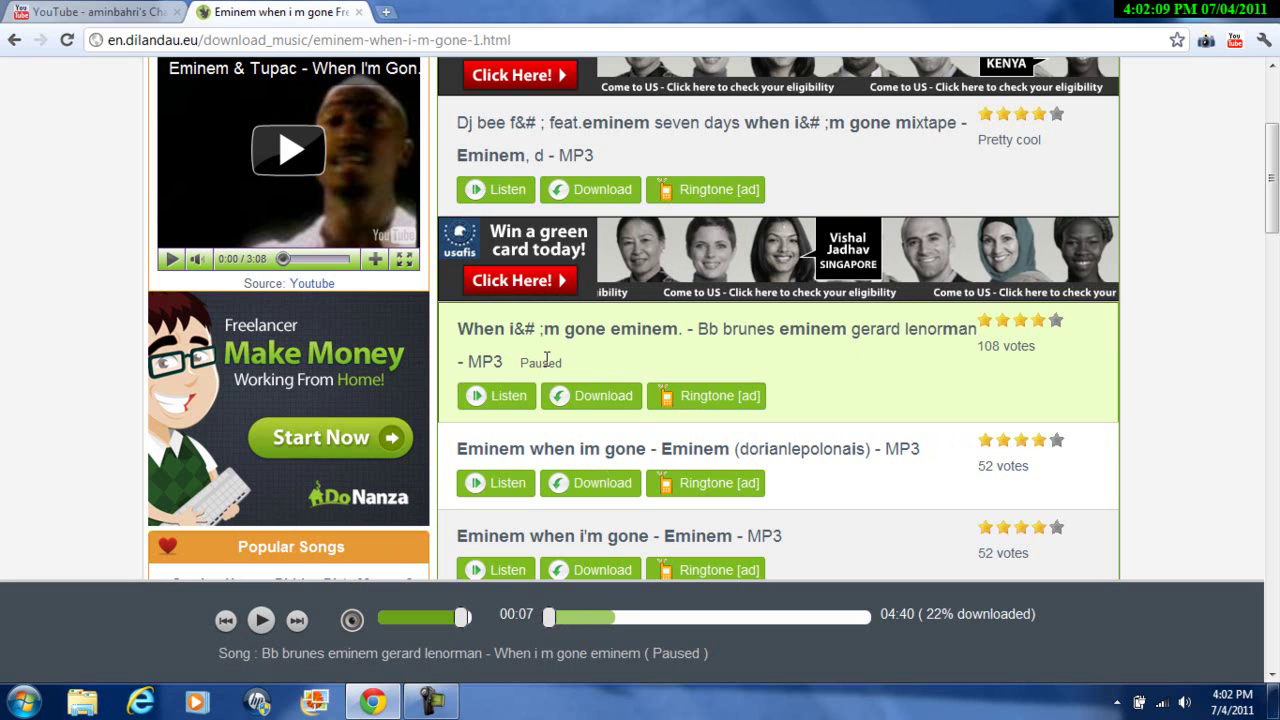
Use 'Save link as...' on the Bb brunes Download button to save its MP3.
right_click(595, 395)
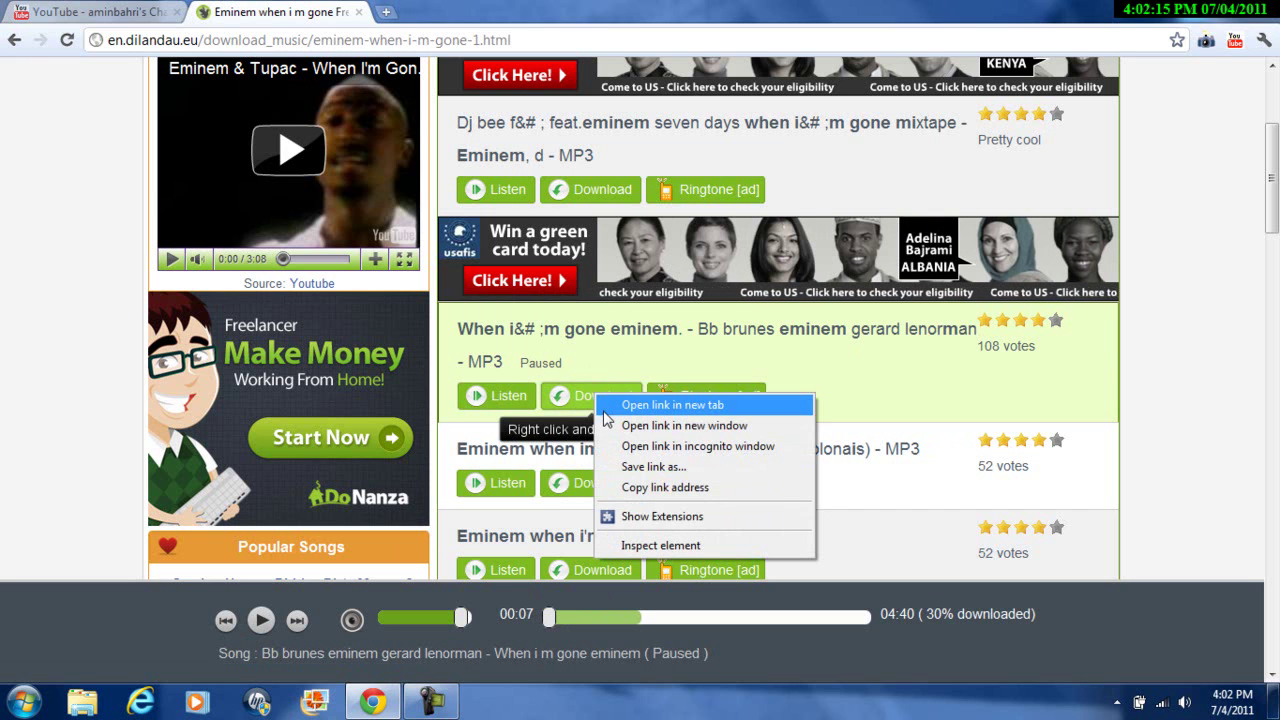
left_click(641, 467)
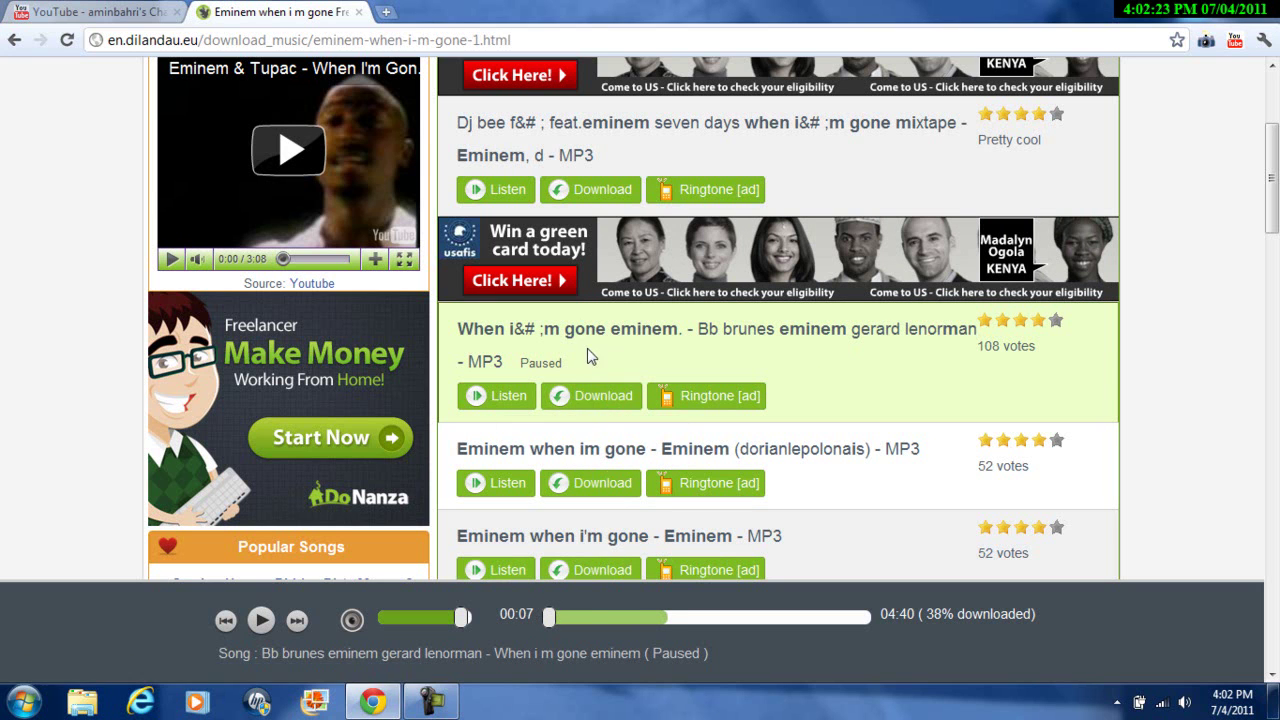
right_click(585, 404)
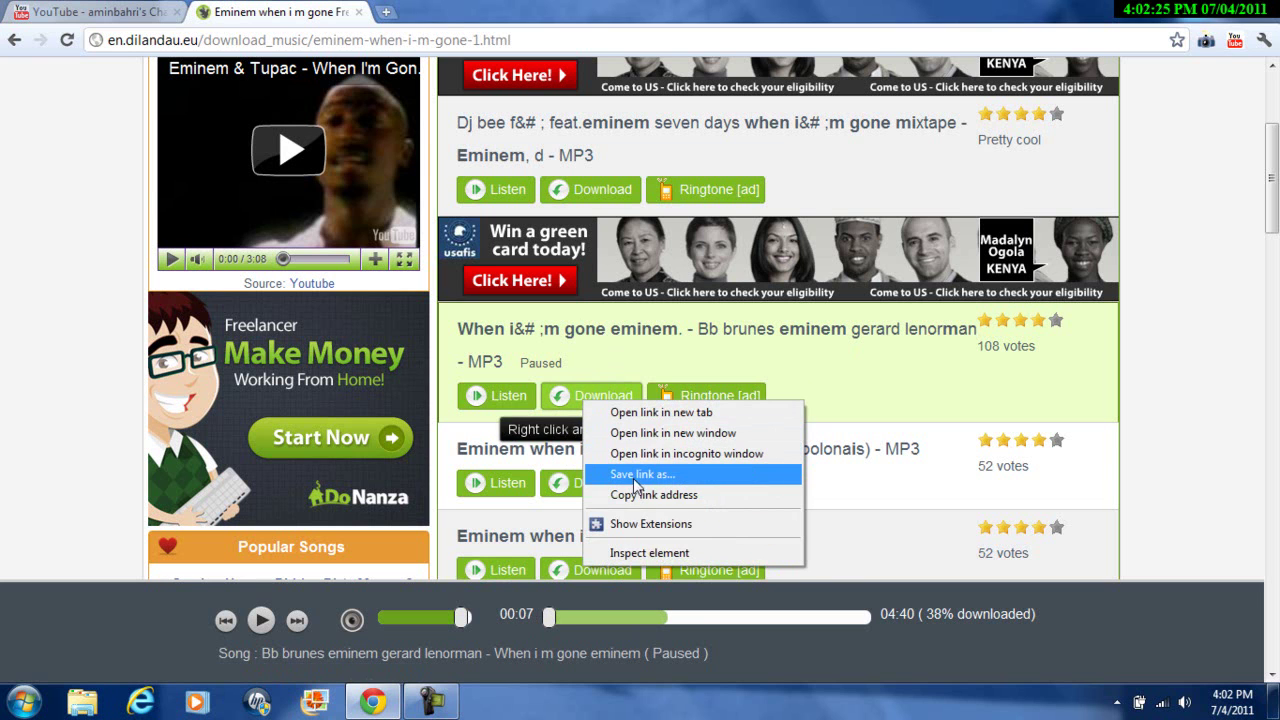
left_click(633, 476)
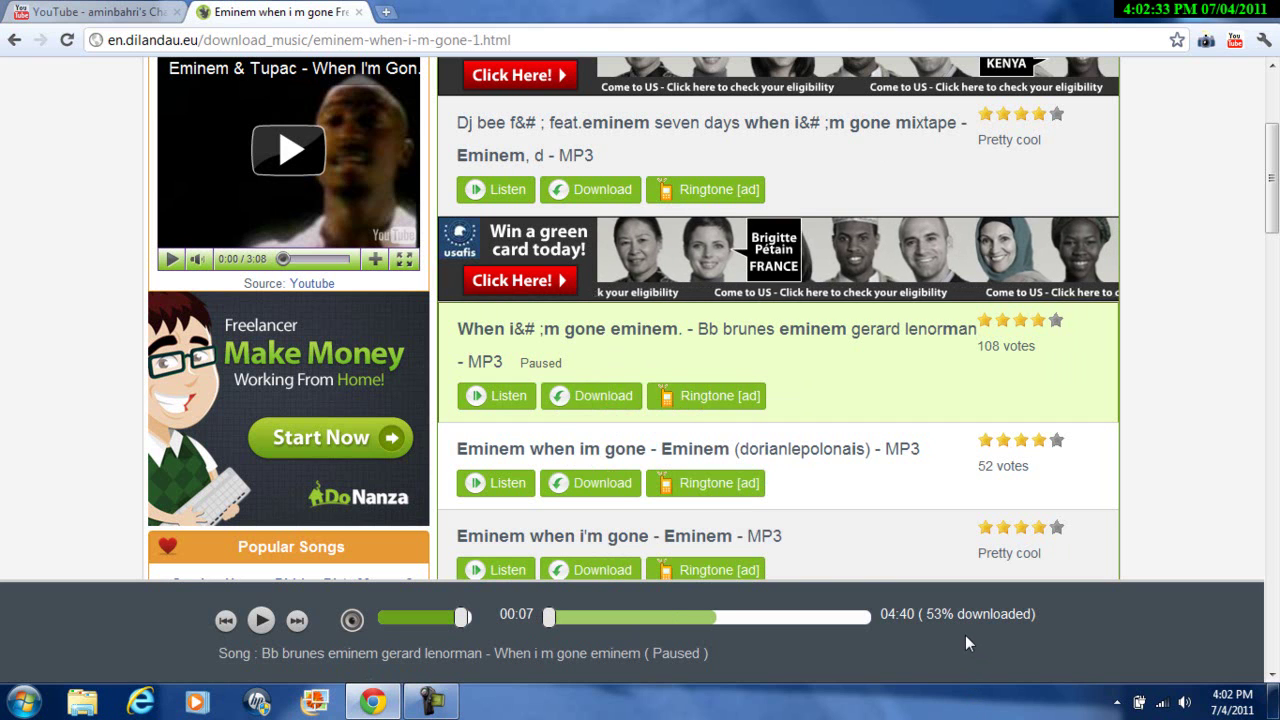
left_click_drag(949, 611, 1041, 606)
left_click(1041, 606)
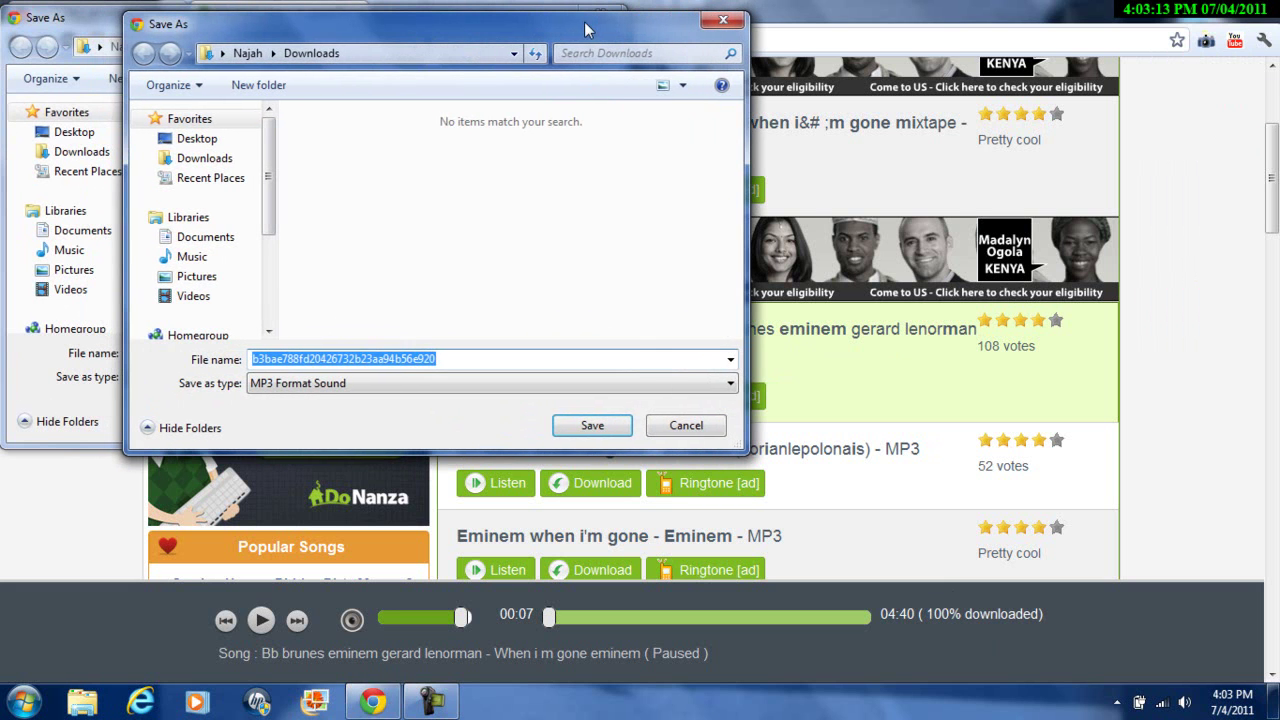
Cancel both Save As dialogs and minimize Chrome to show the desktop.
left_click(728, 384)
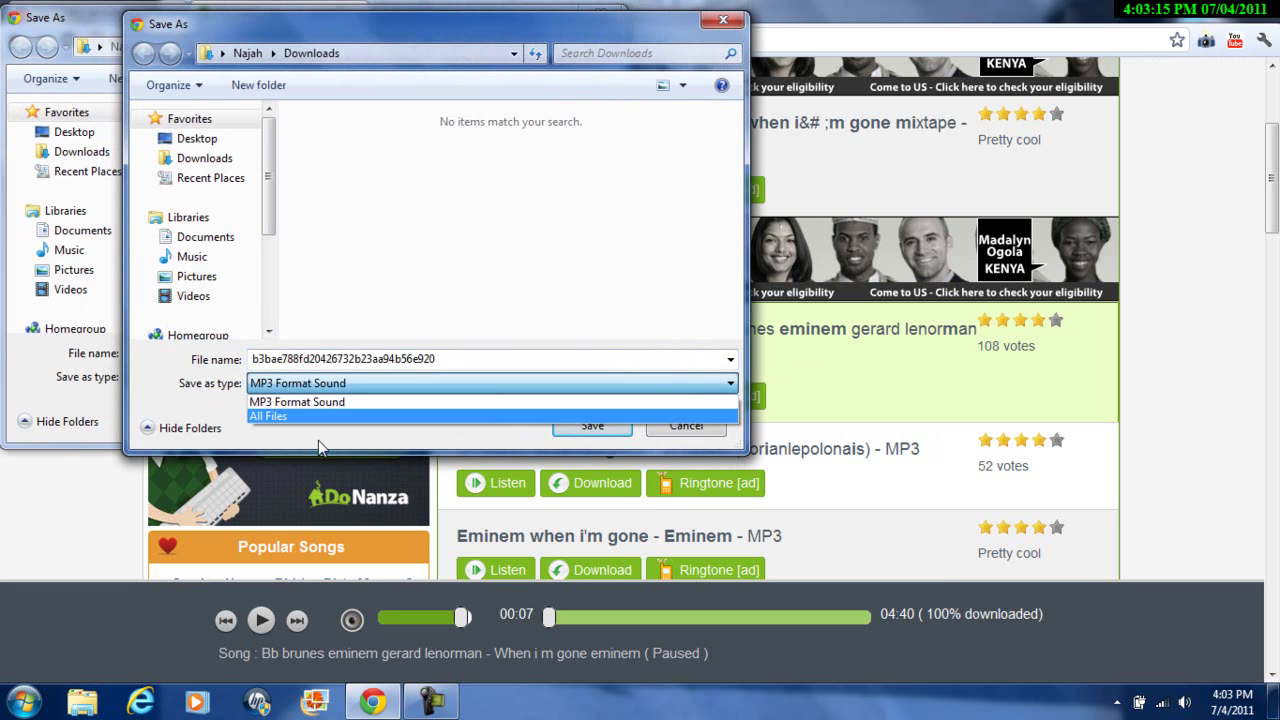
left_click(263, 389)
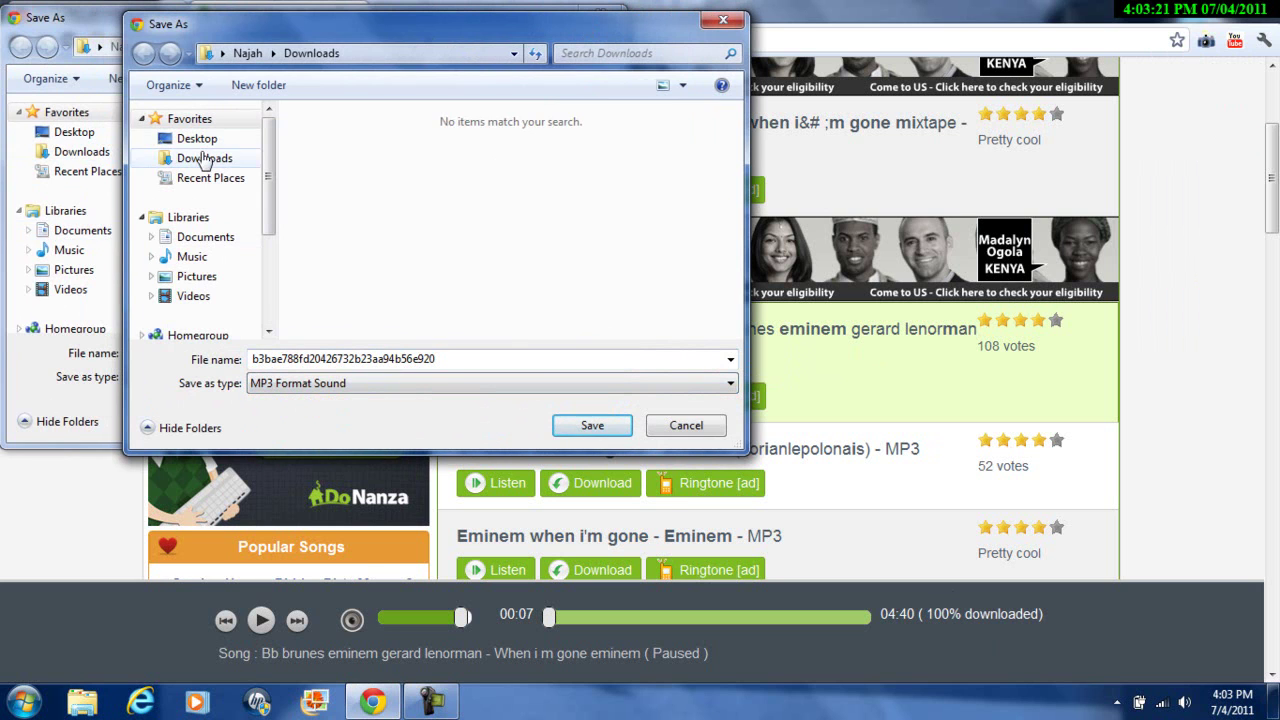
left_click(197, 138)
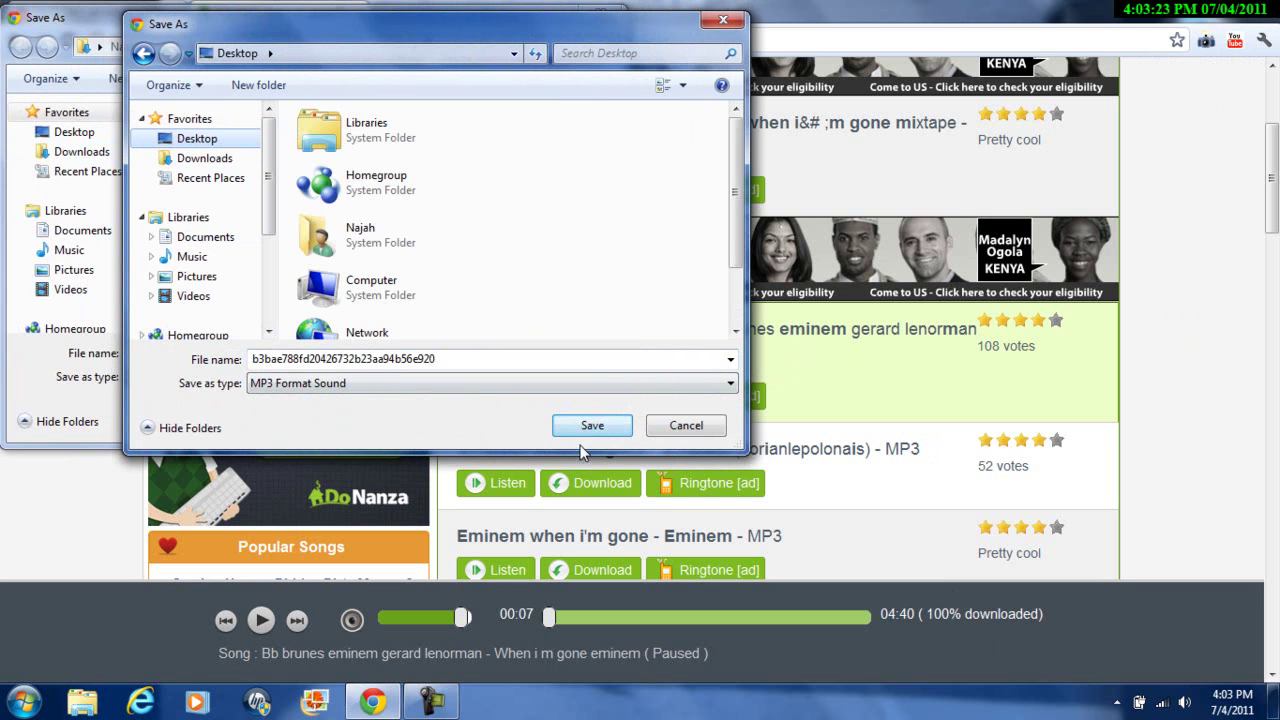
left_click(660, 426)
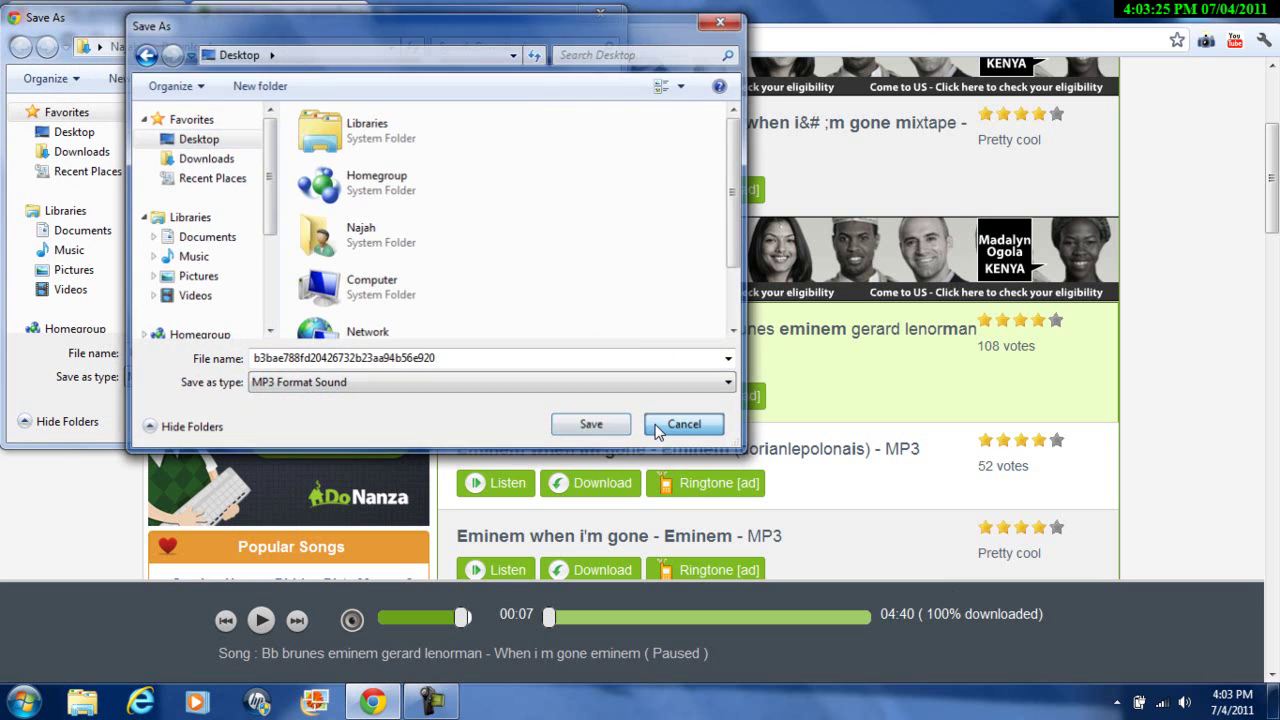
left_click(601, 13)
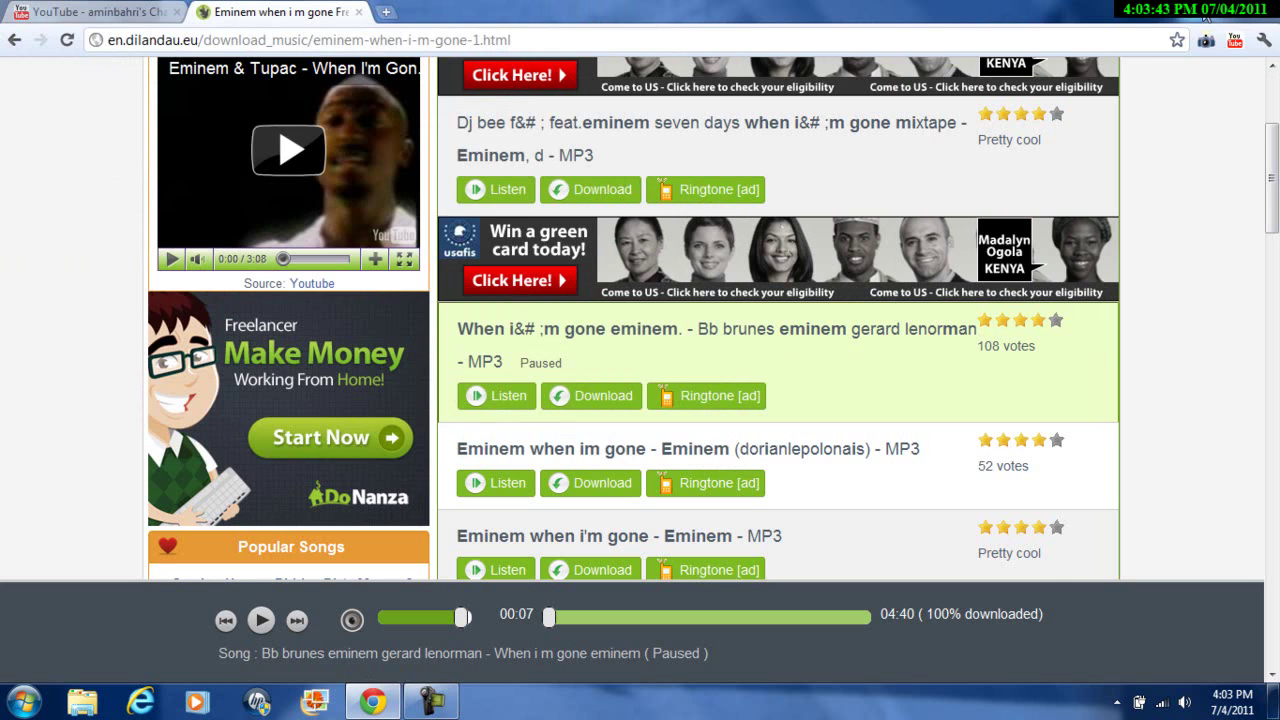
key("super+d")
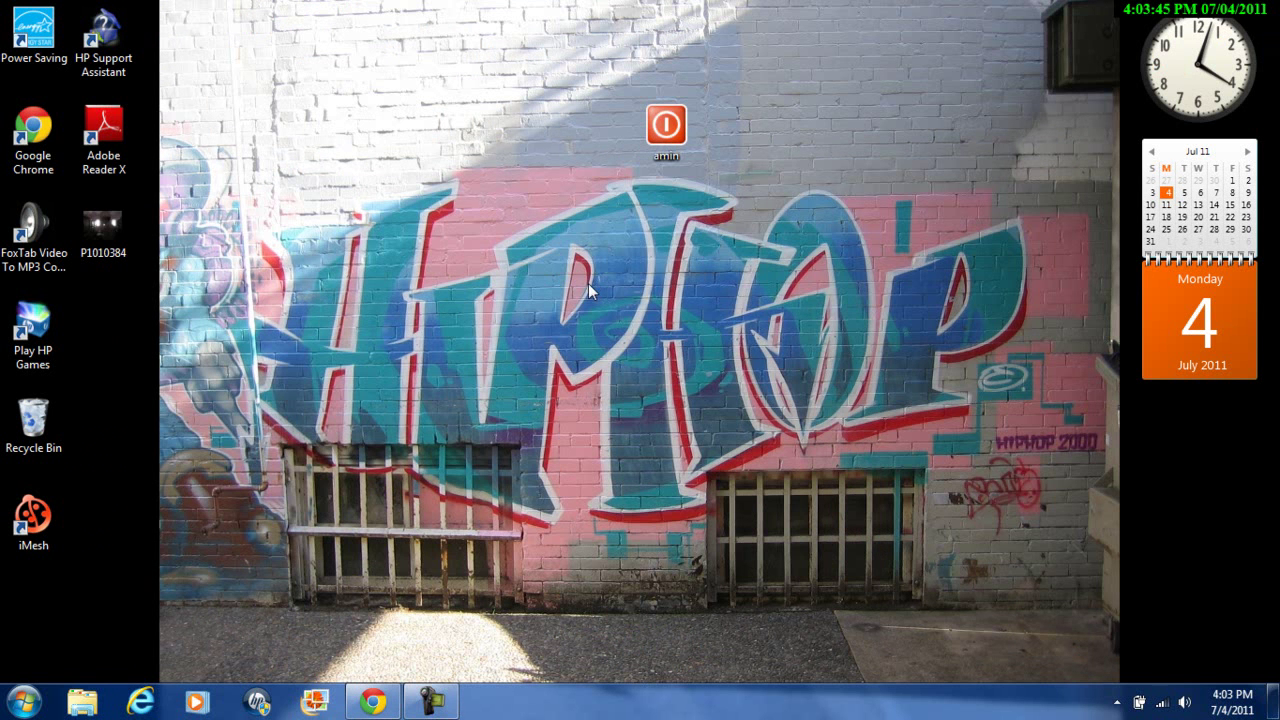
Open FoxTab Video To MP3 Converter from its desktop shortcut.
left_click(43, 267)
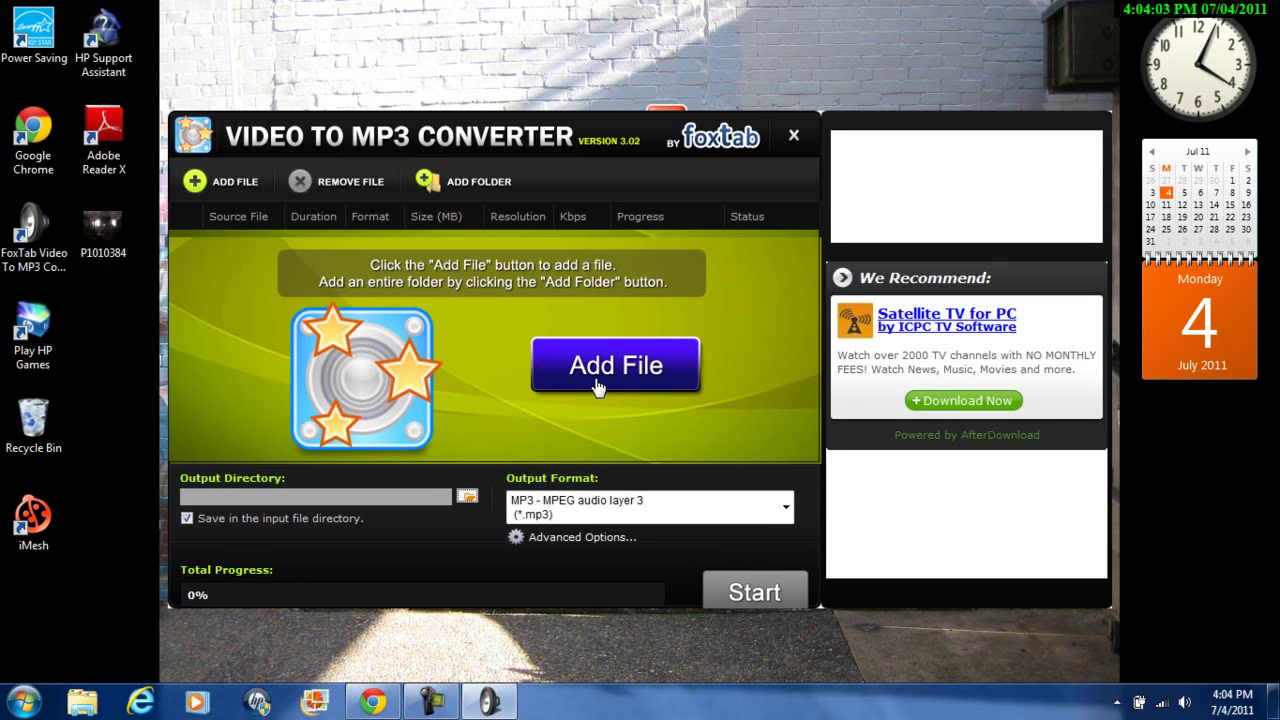
Set the converter's Output Directory to the Desktop folder.
left_click(474, 496)
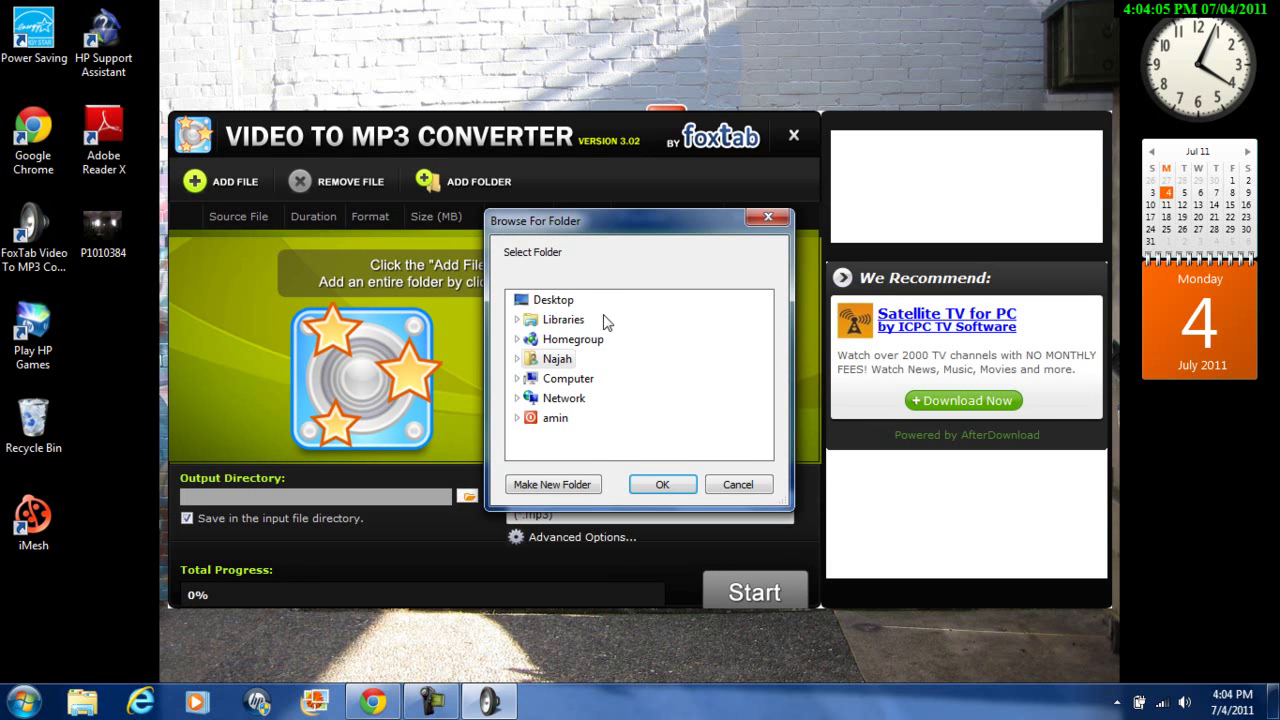
left_click(565, 319)
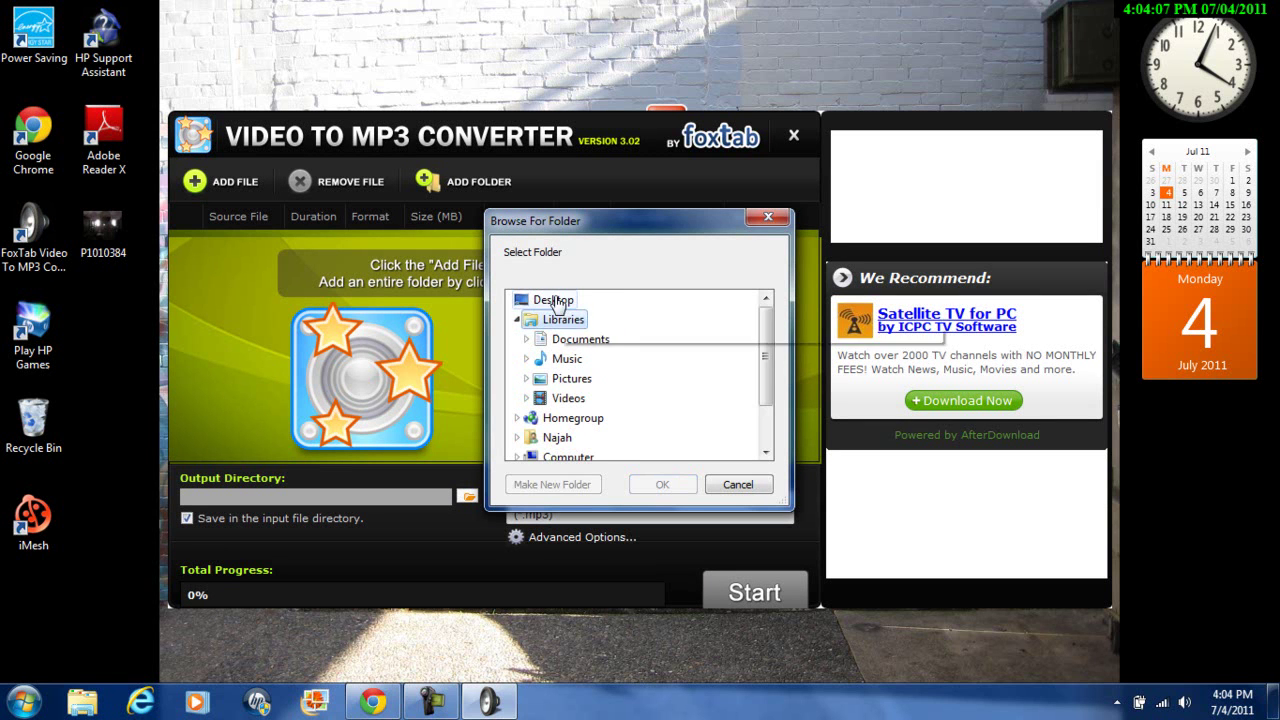
left_click(553, 300)
left_click(658, 486)
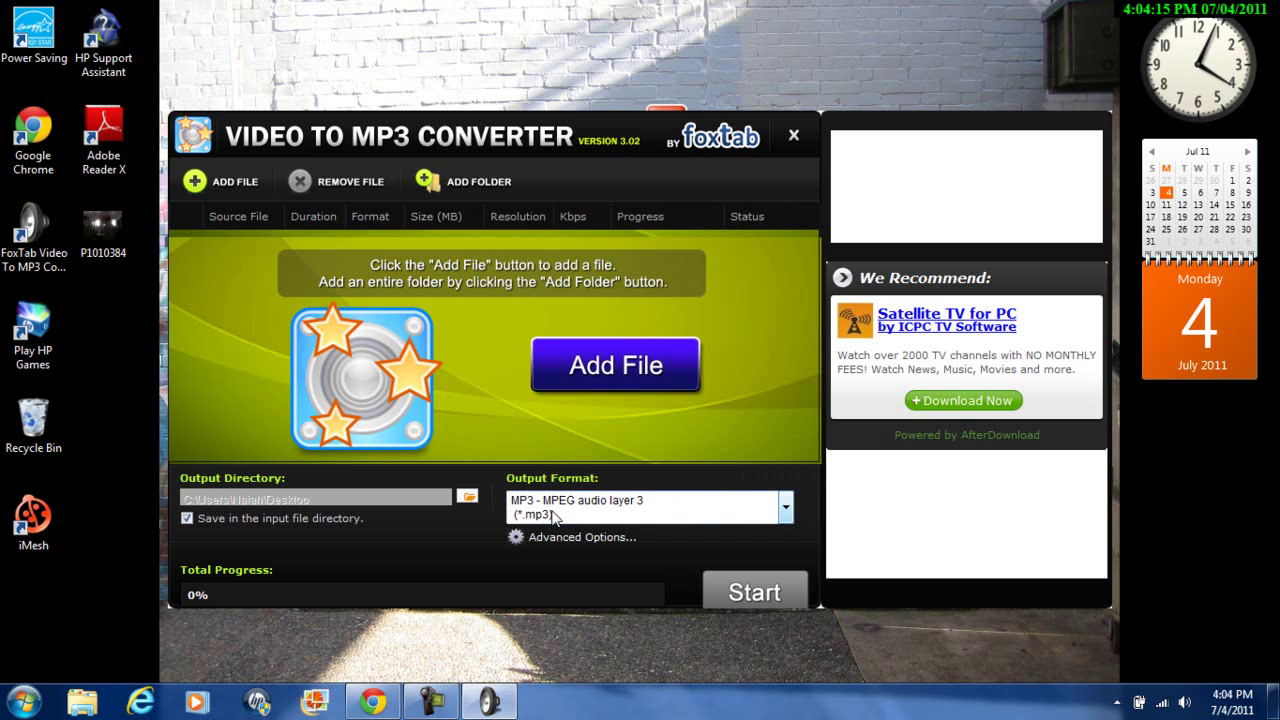
Load My Movie.wmv from the Desktop's amin folder into the file list.
left_click(627, 376)
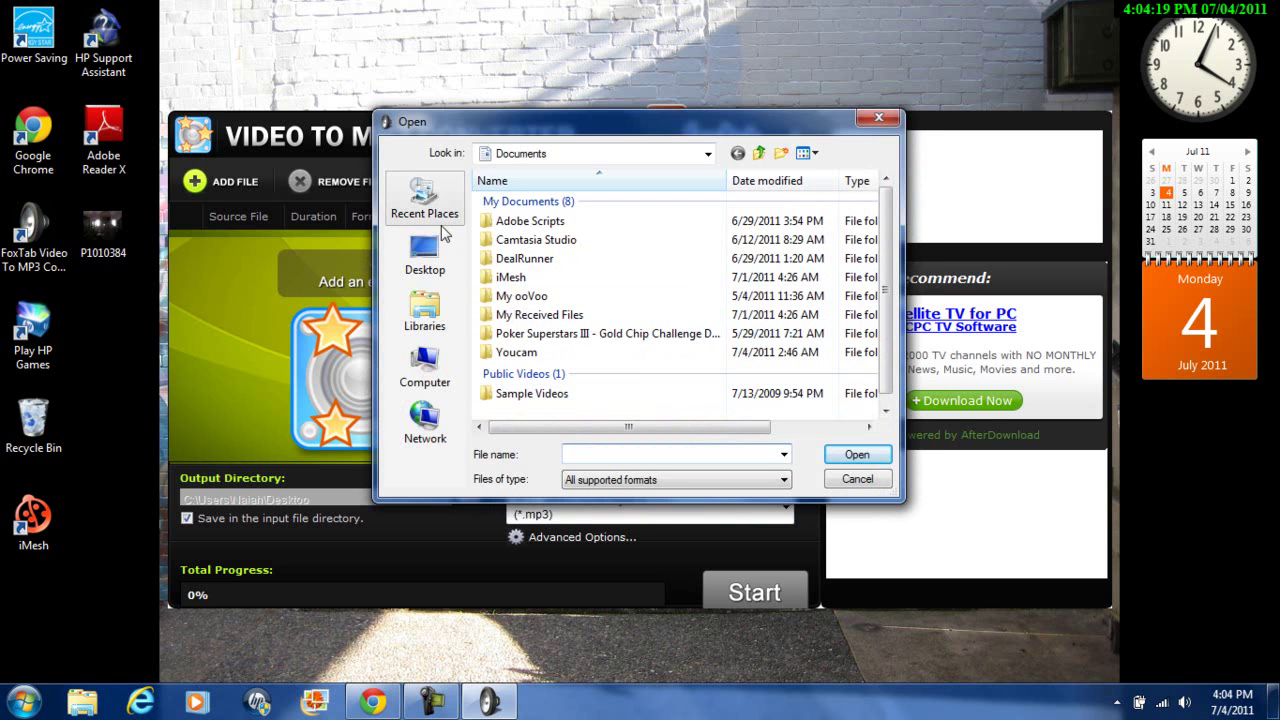
left_click(424, 255)
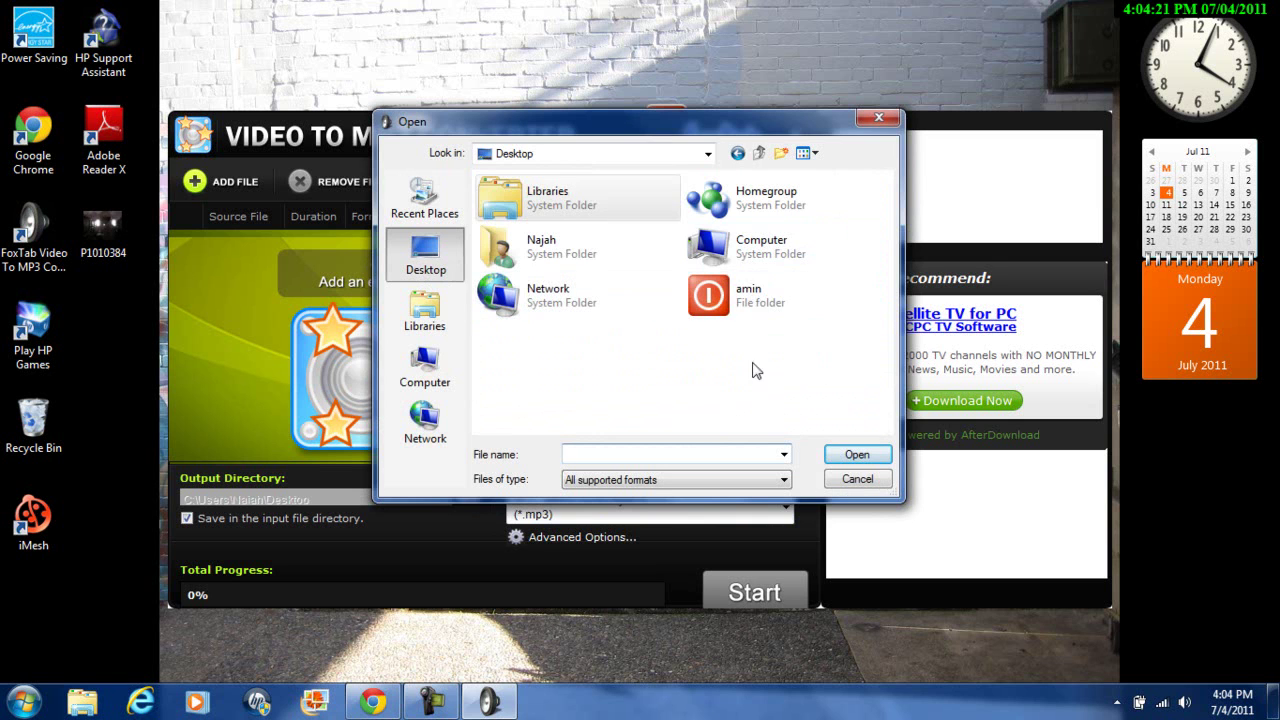
left_click(745, 312)
key("Return")
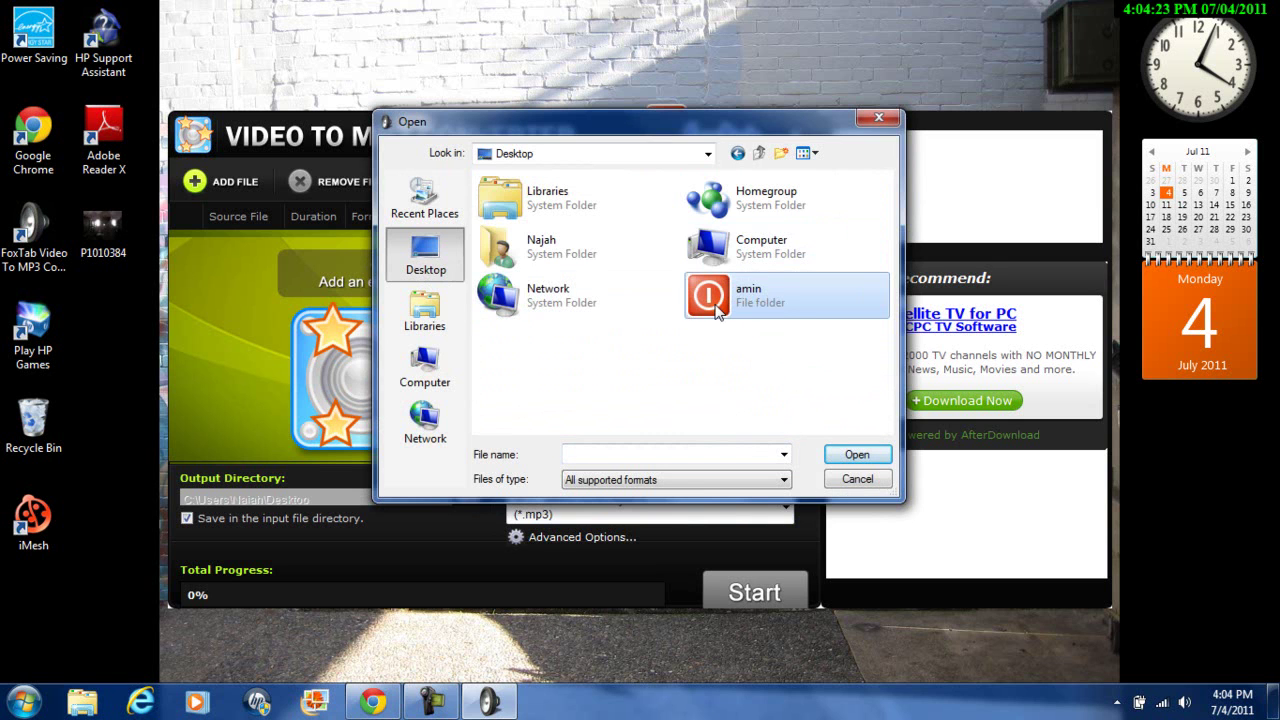
double_click(716, 312)
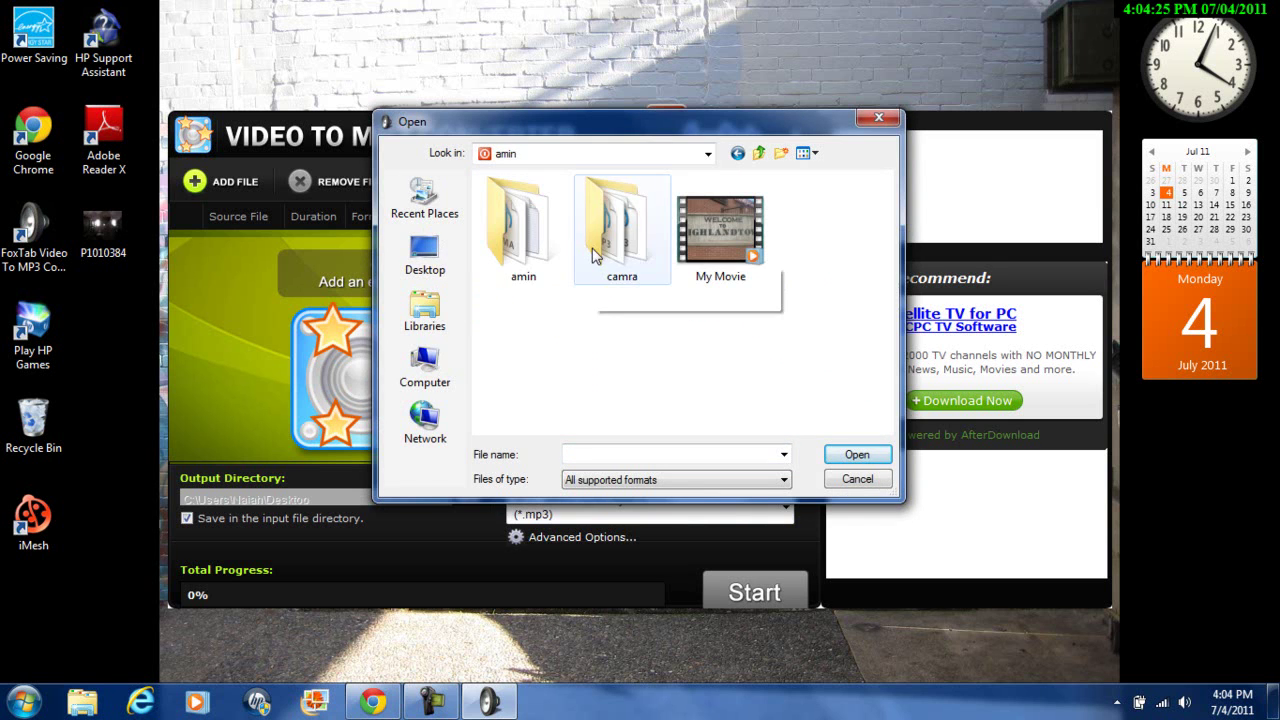
left_click(500, 238)
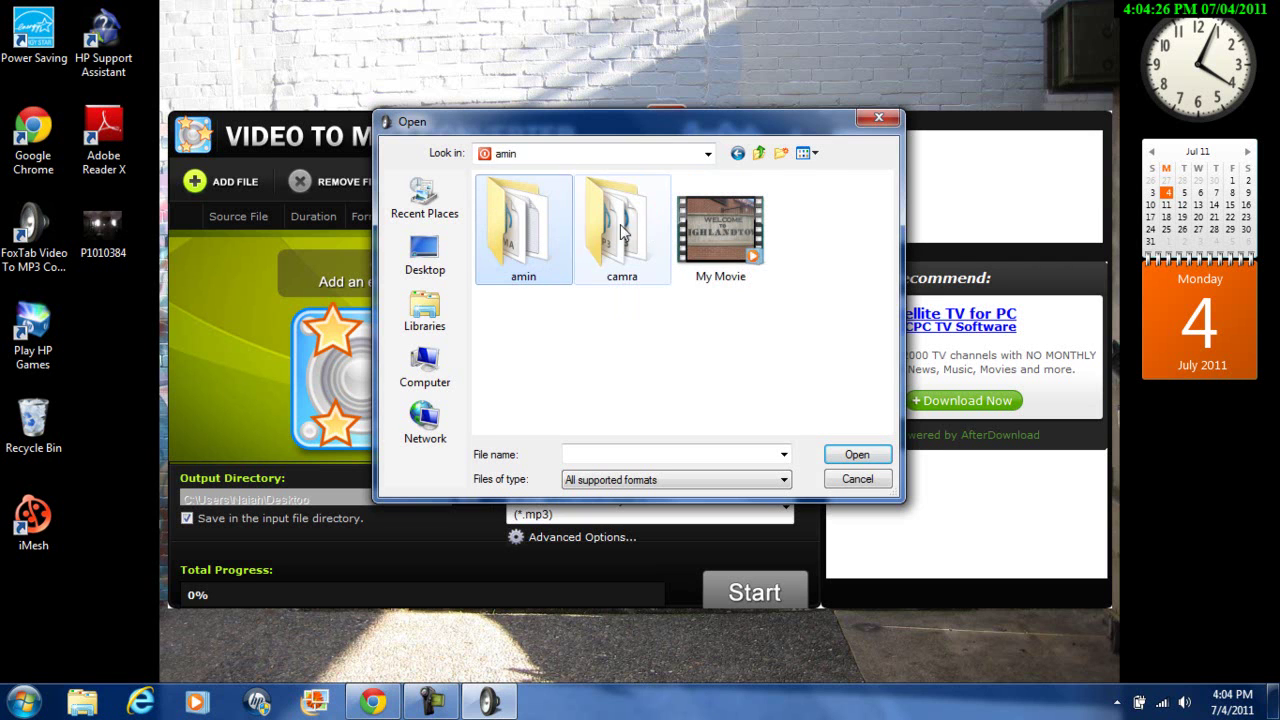
left_click(733, 210)
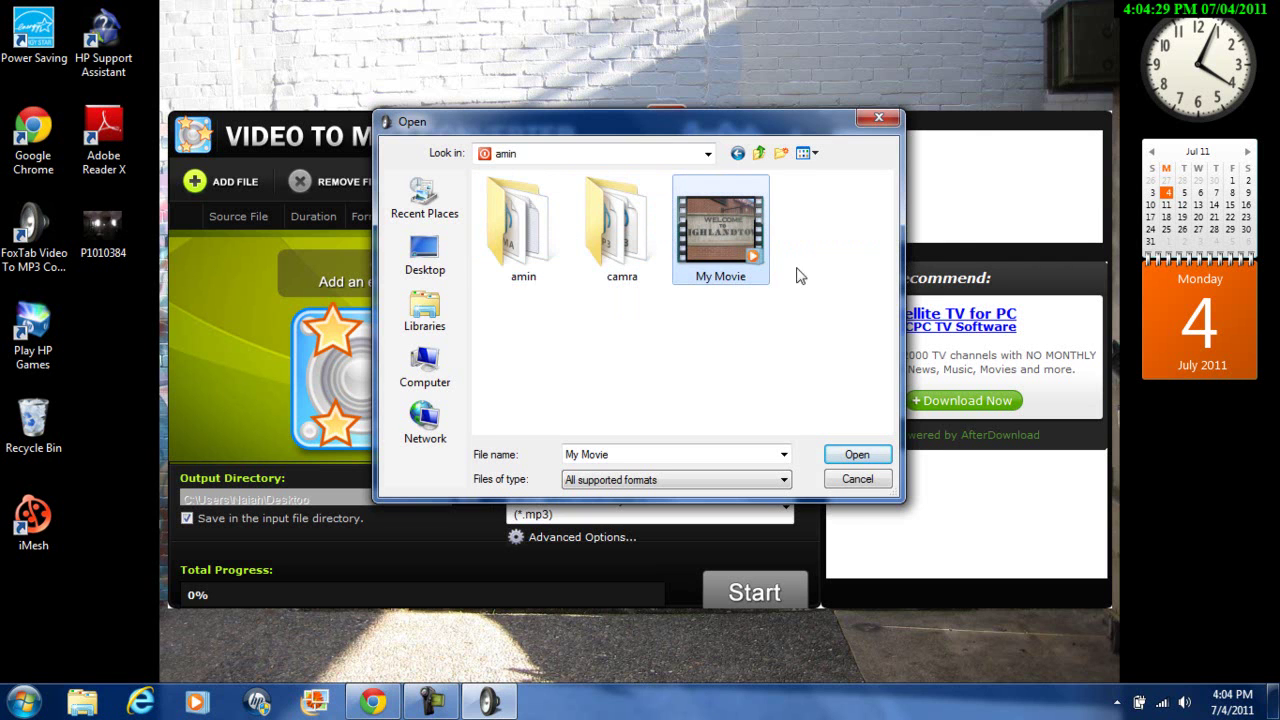
left_click(855, 456)
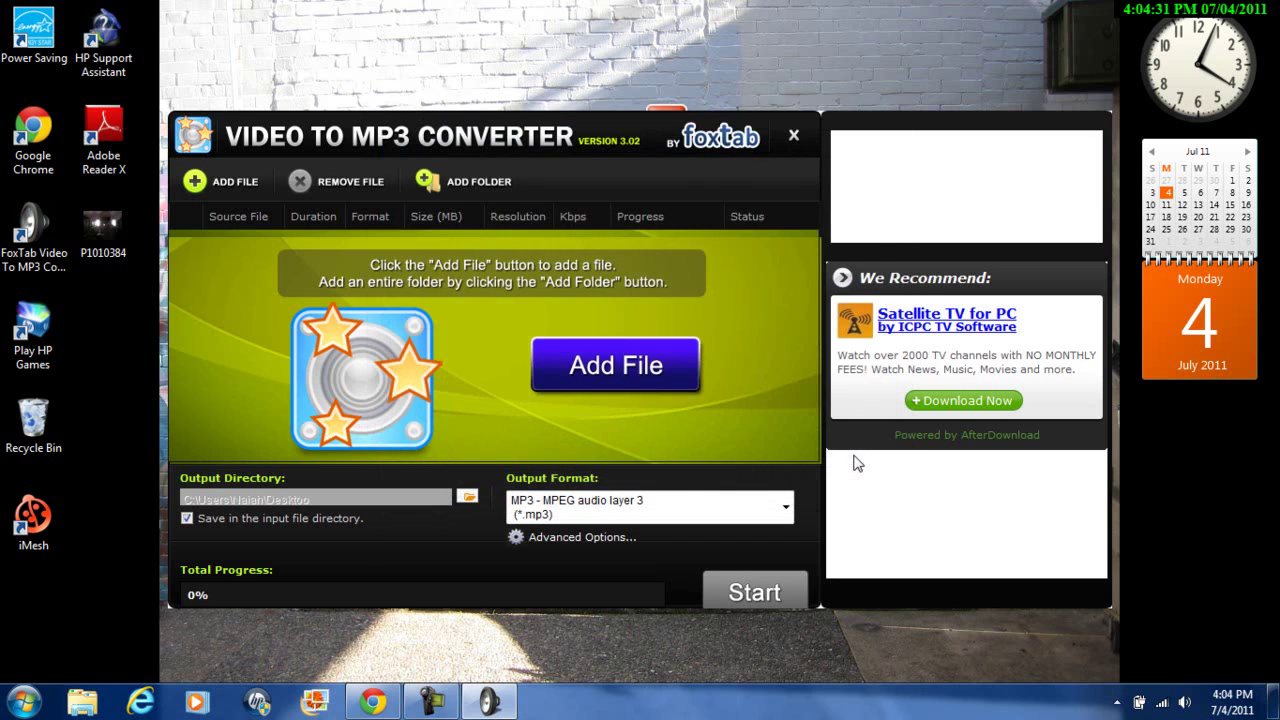
Convert My Movie.wmv to MP3 and close FoxTab at 100% Completed.
left_click(728, 594)
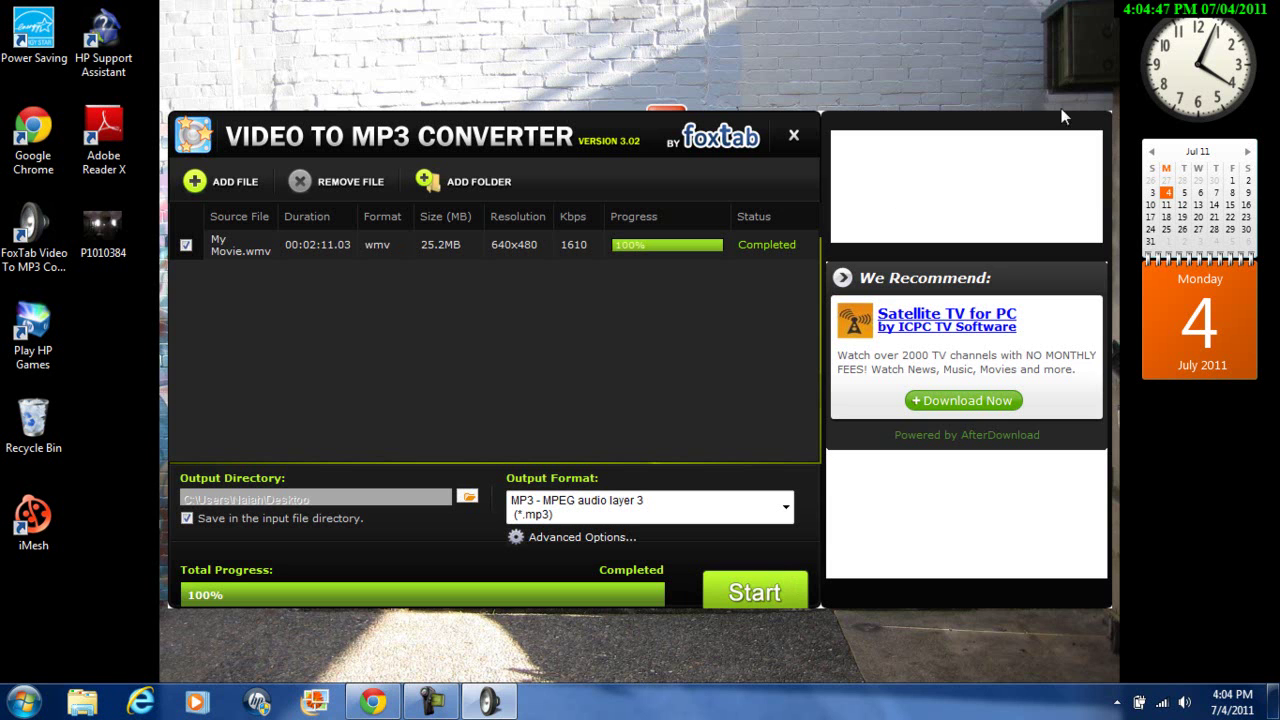
left_click(794, 135)
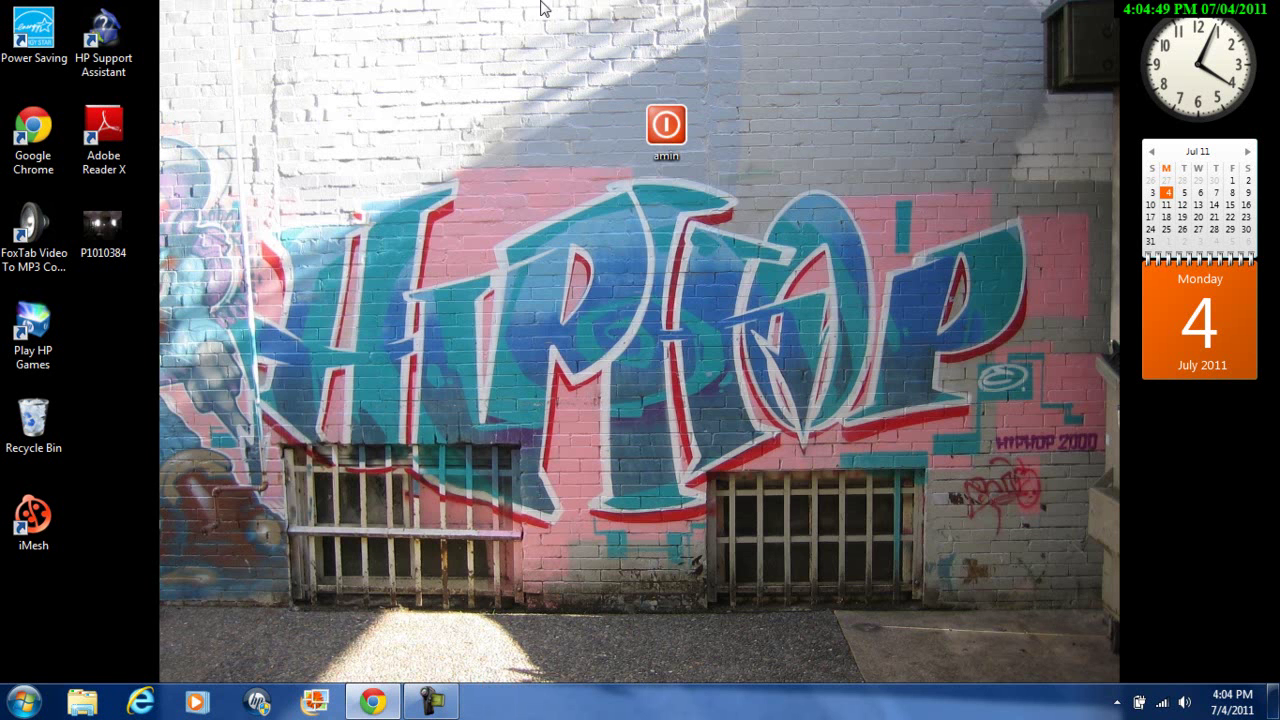
left_click(22, 701)
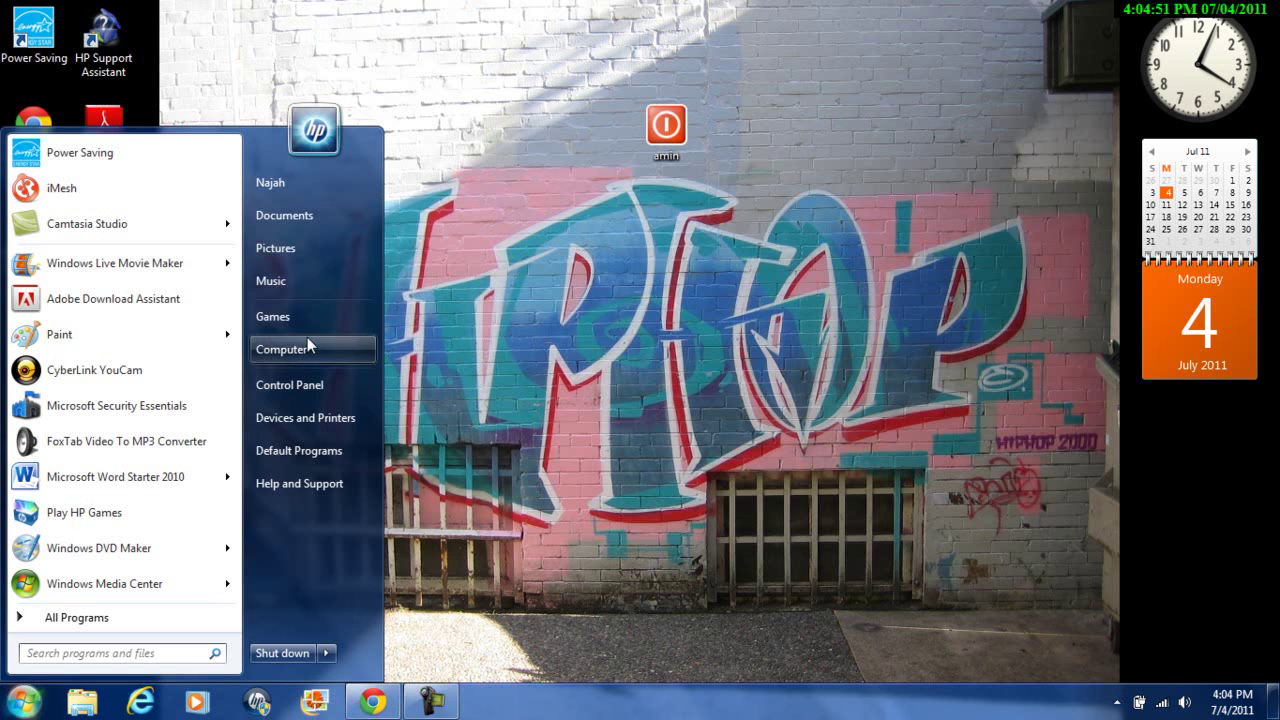
left_click(286, 222)
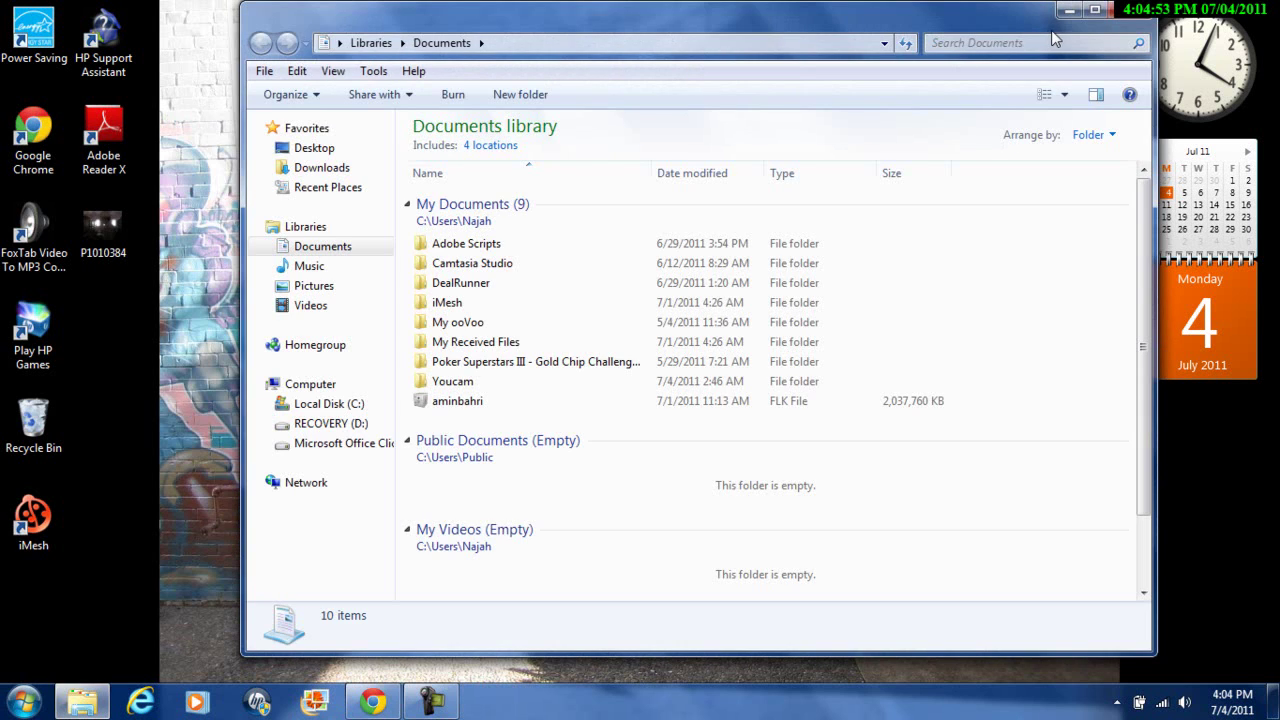
left_click(1128, 18)
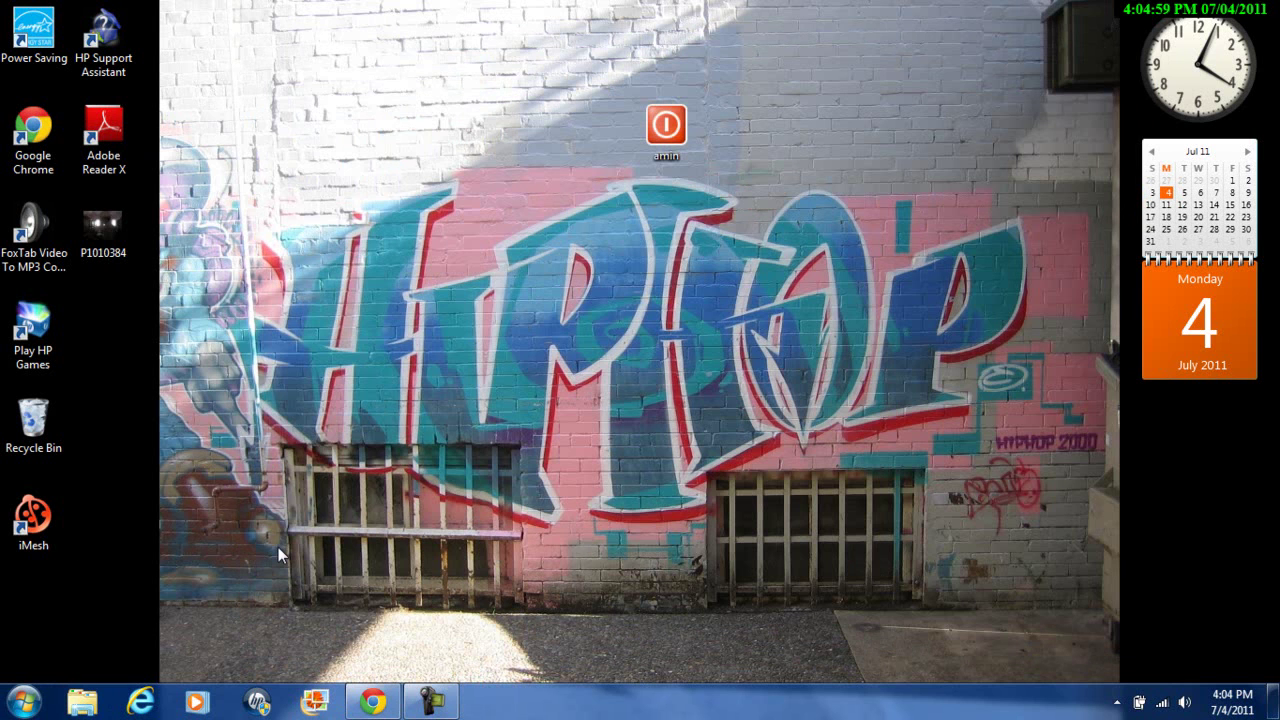
Move the iMesh shortcut to mid-wallpaper, launch iMesh, and unpin it from the taskbar.
left_click_drag(45, 521, 615, 347)
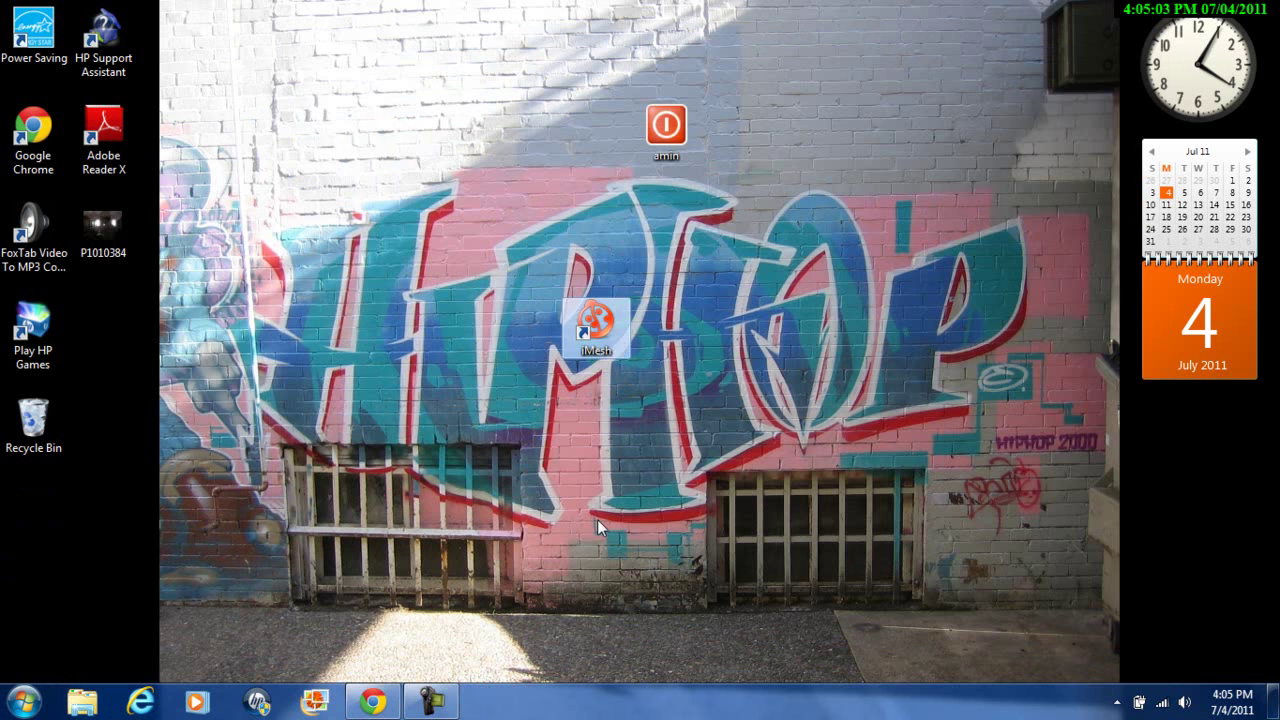
left_click(632, 442)
left_click_drag(529, 170, 497, 302)
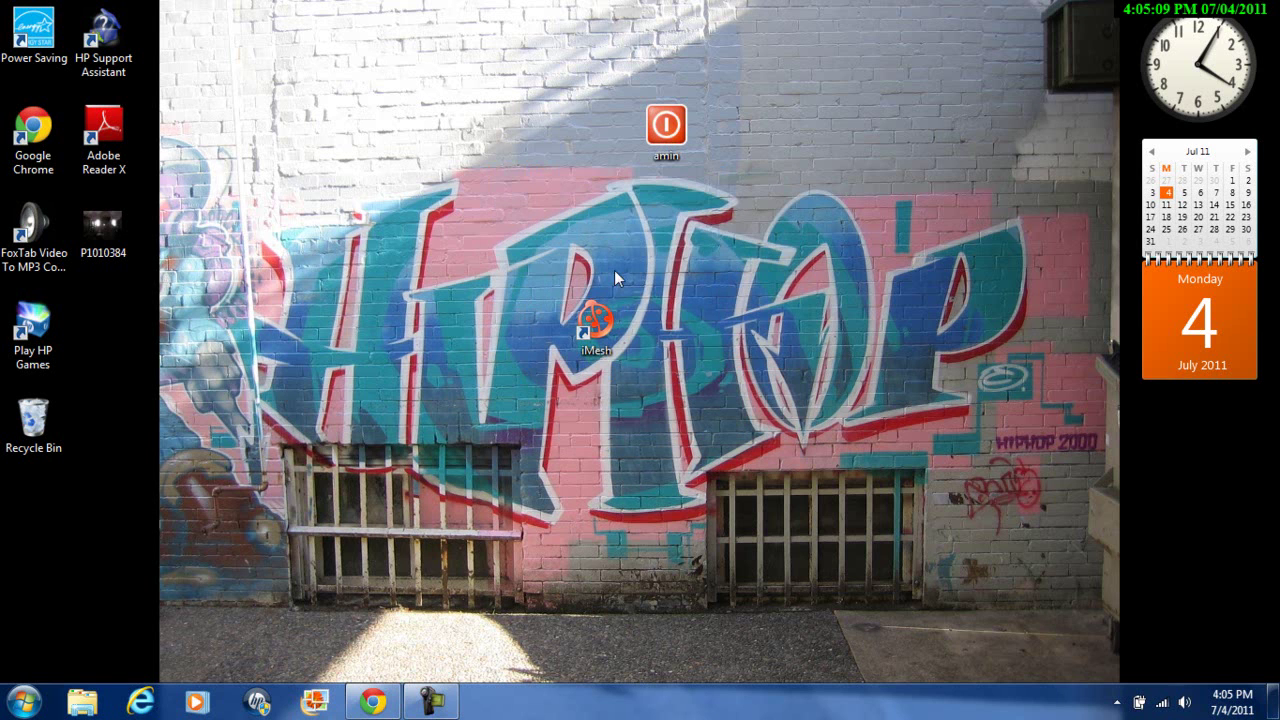
left_click_drag(511, 197, 644, 335)
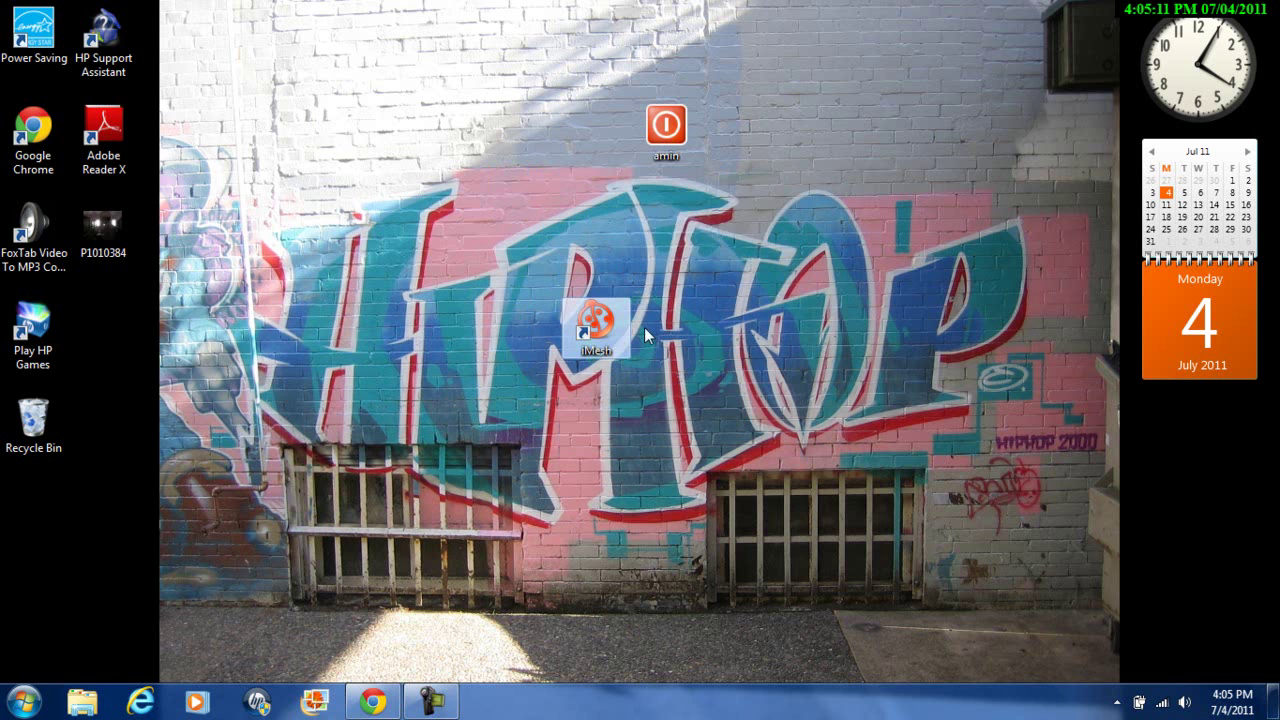
double_click(586, 340)
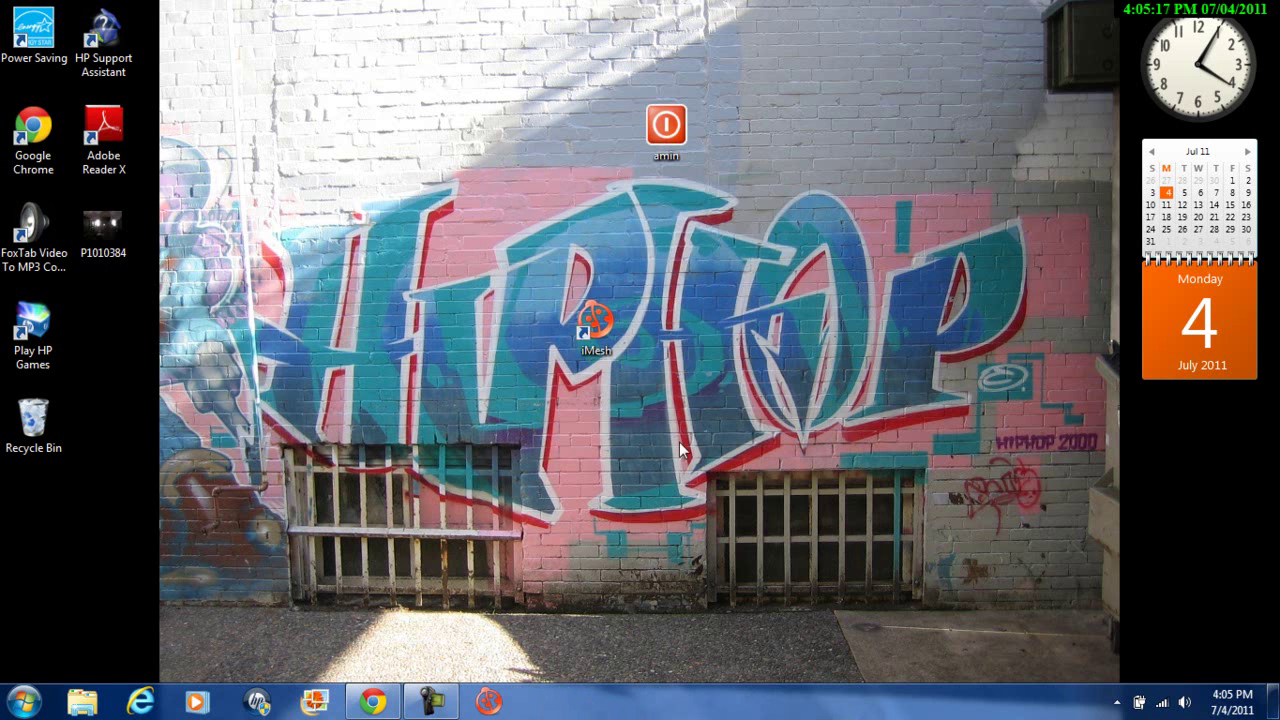
right_click(490, 705)
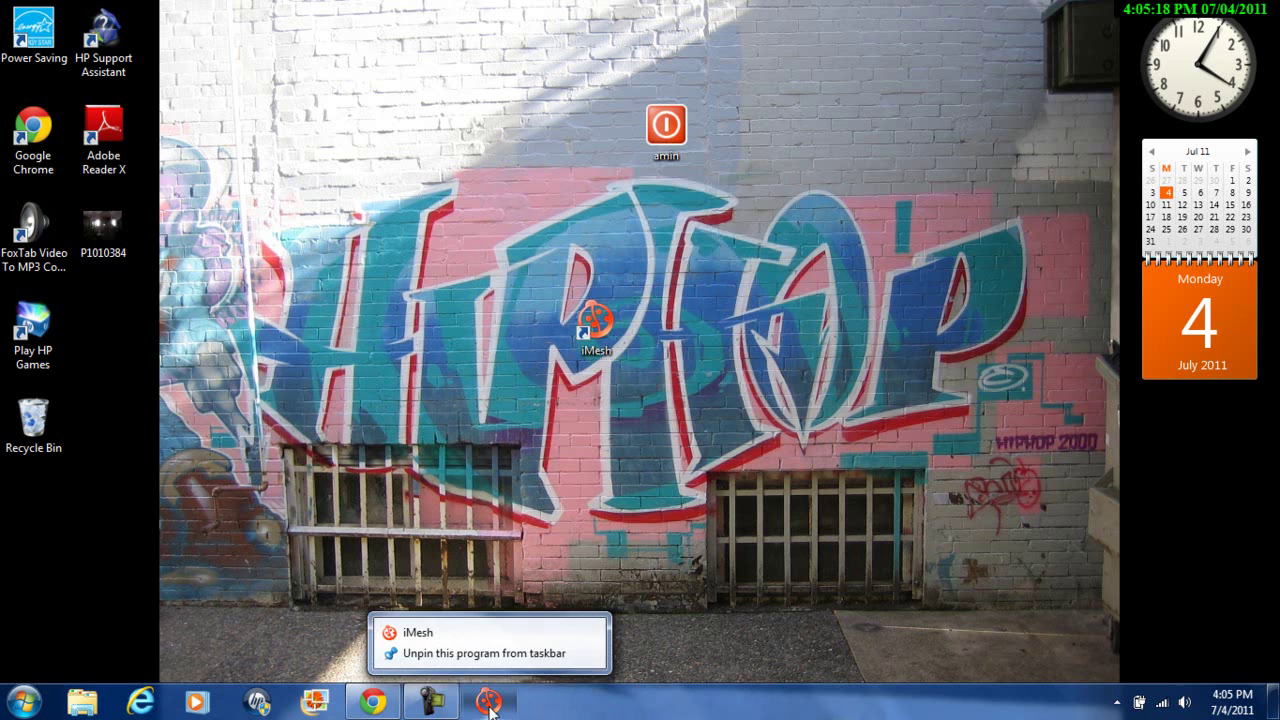
left_click(460, 652)
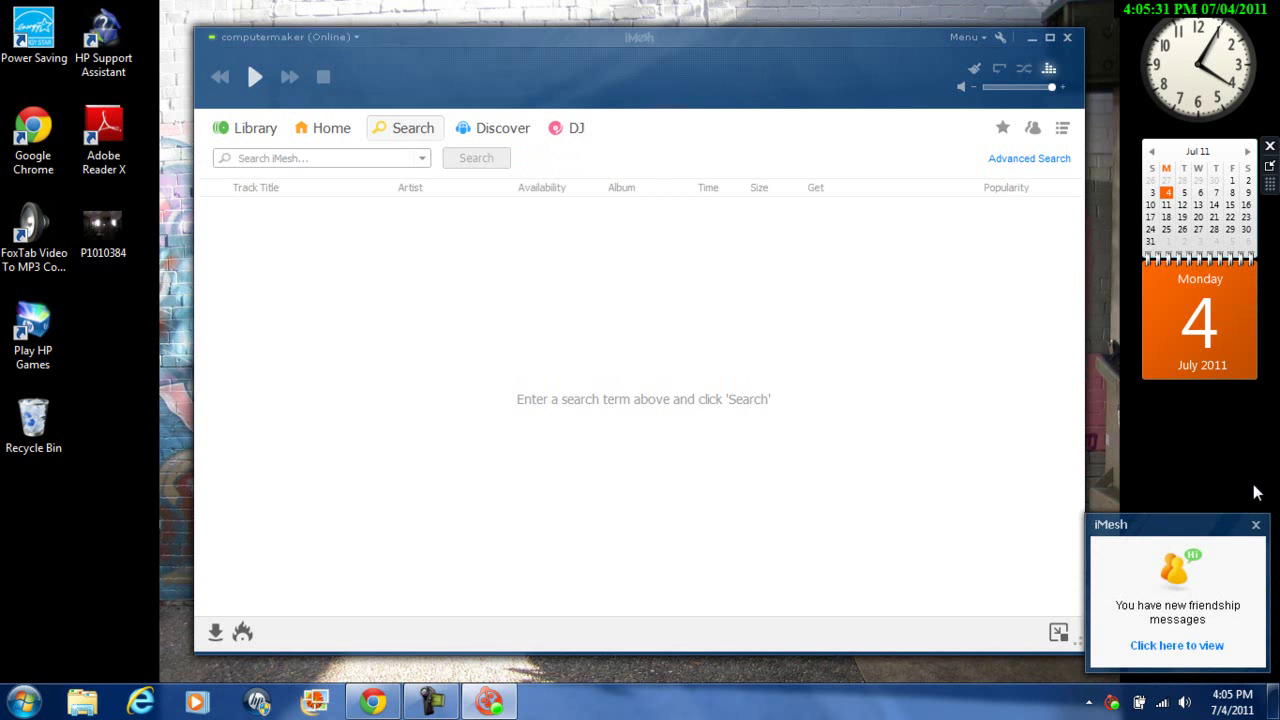
Dismiss the iMesh friendship, info and Hello welcome popups.
left_click(1256, 525)
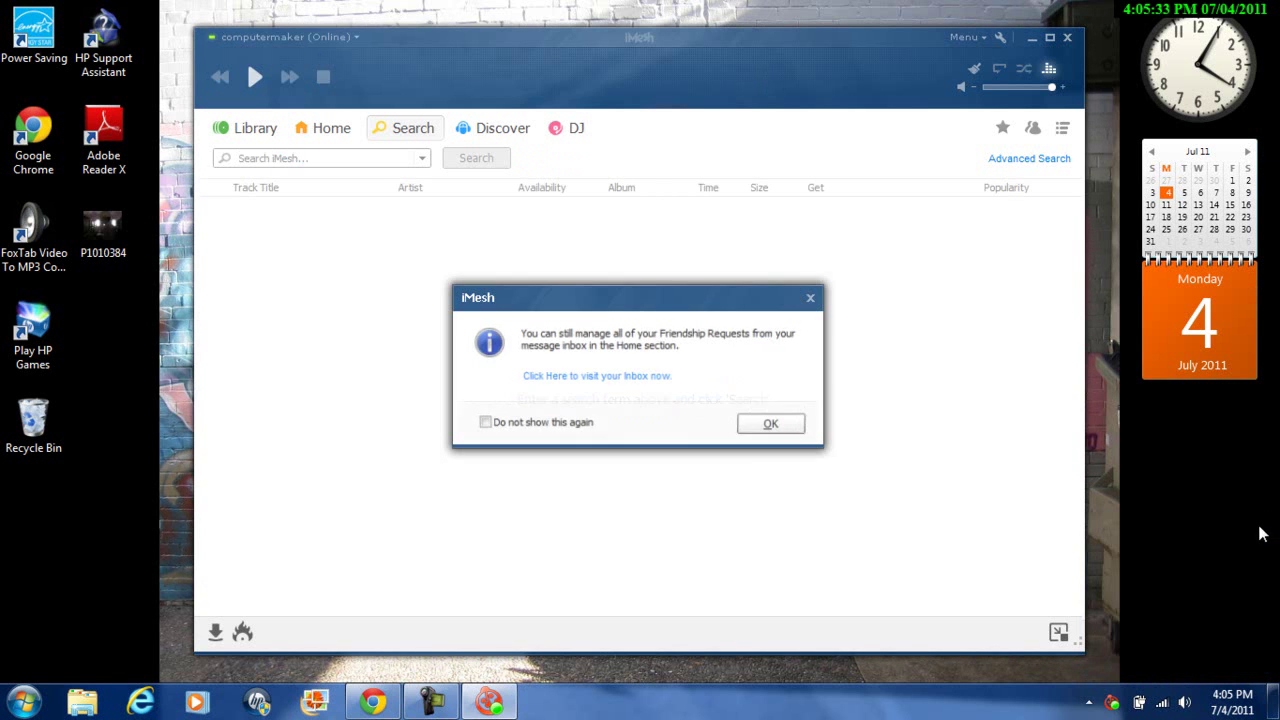
left_click(764, 421)
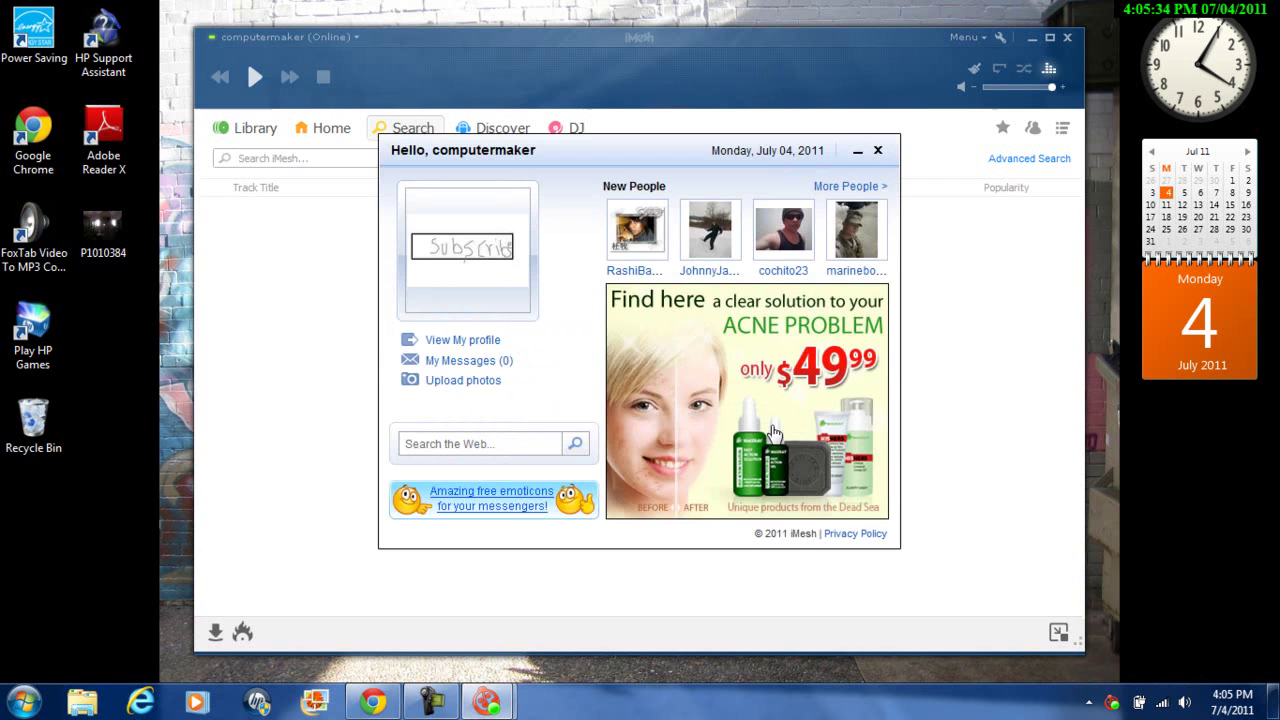
left_click(878, 151)
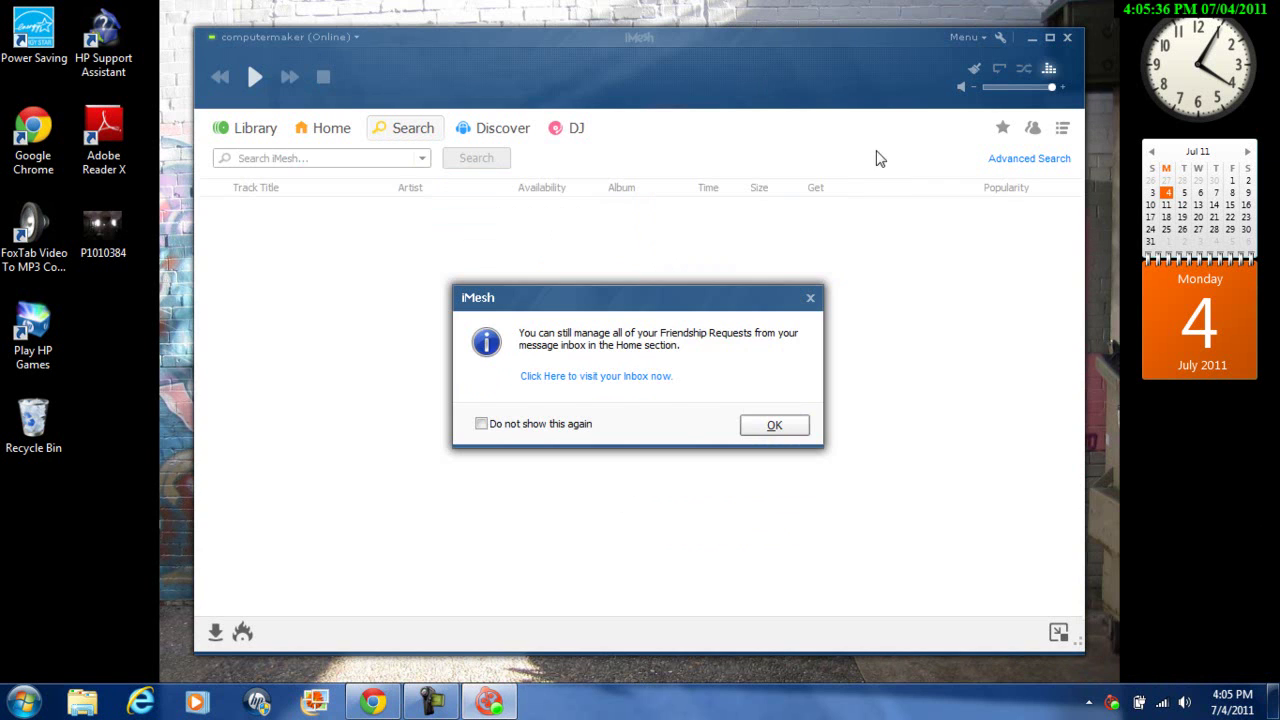
left_click(771, 426)
Search 'eminem', briefly play Love The Way You Lie, then close iMesh.
left_click(288, 160)
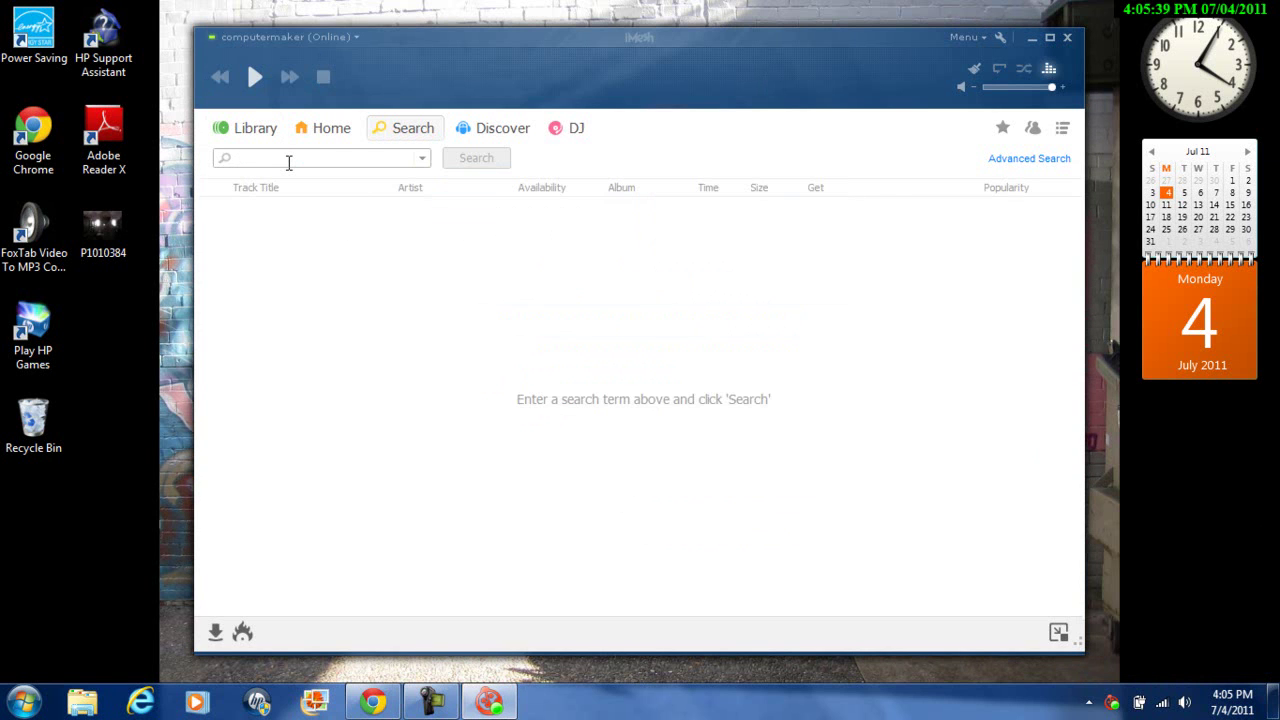
type("eminem")
key("Return")
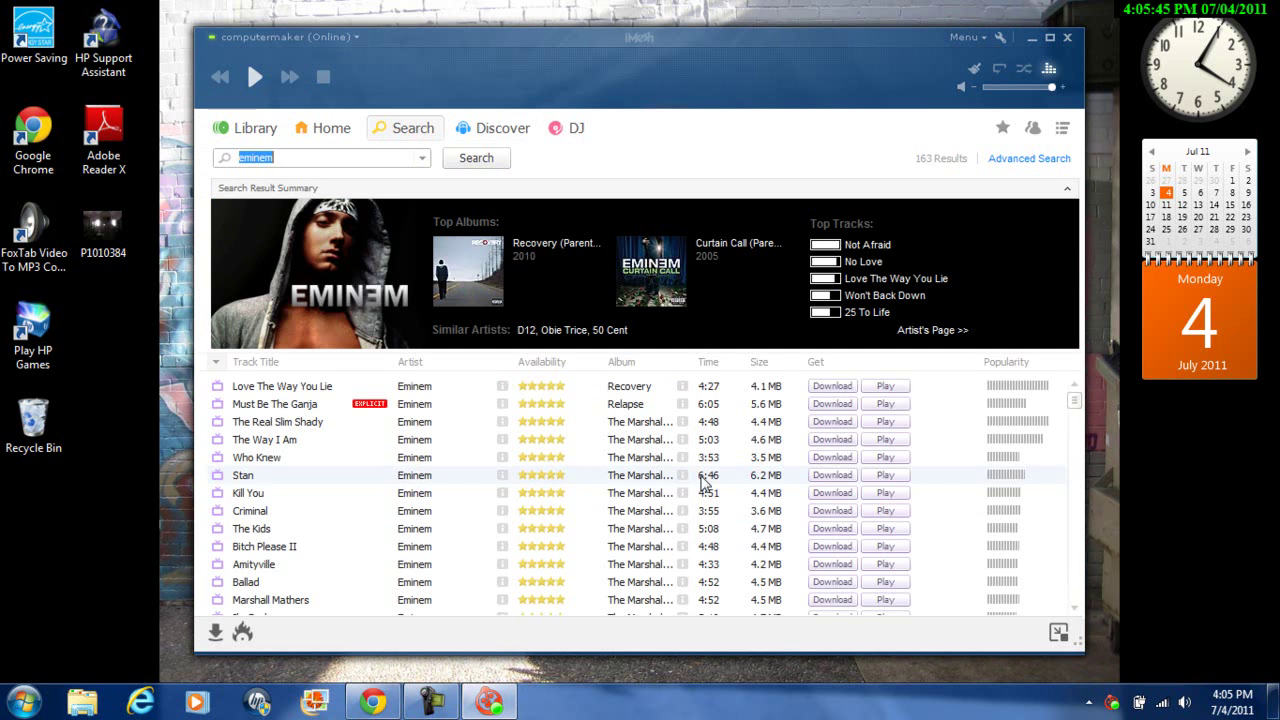
left_click(895, 386)
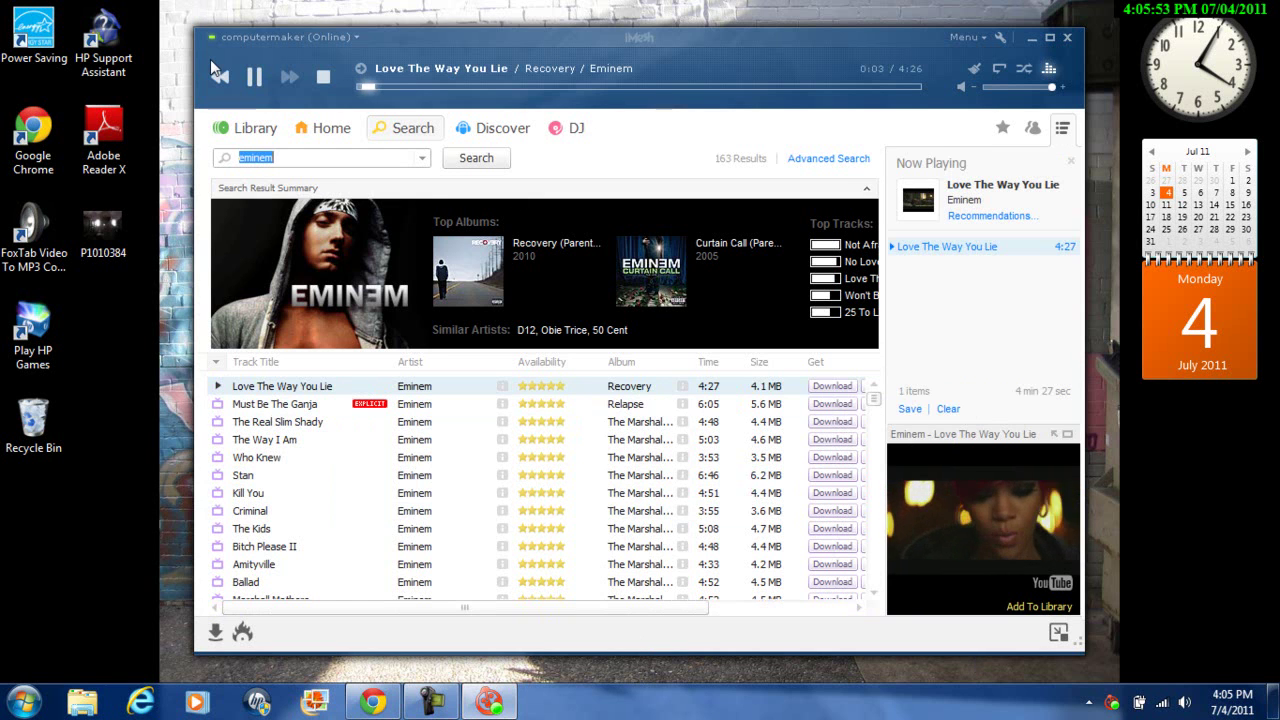
left_click(254, 76)
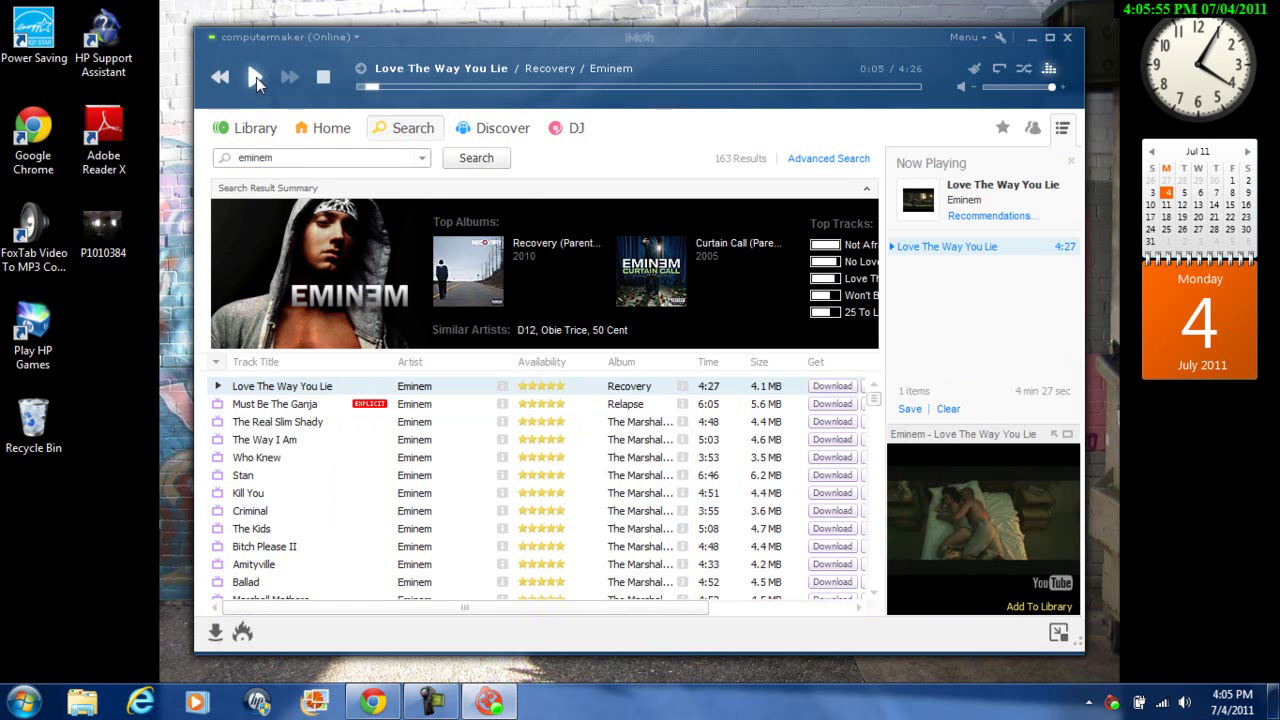
left_click(1062, 38)
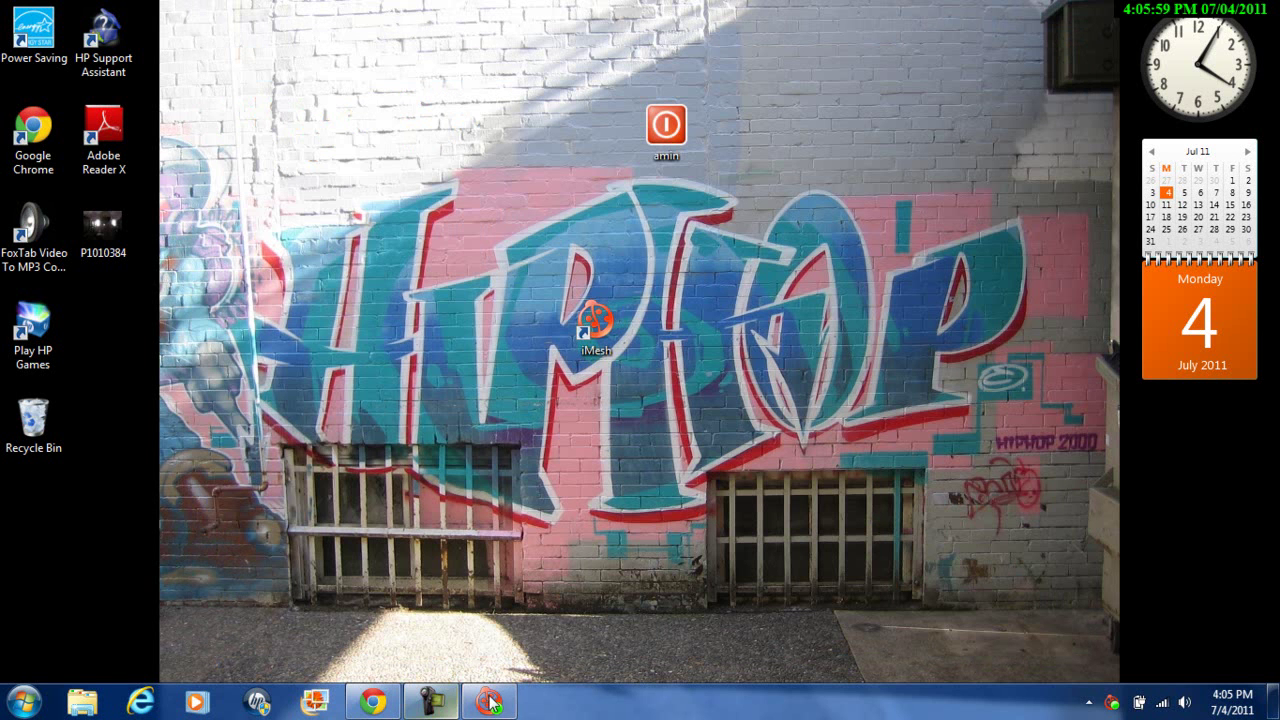
Restore the Dilandau 'eminem when i m gone' results page in Chrome and raise the speaker volume.
left_click(370, 705)
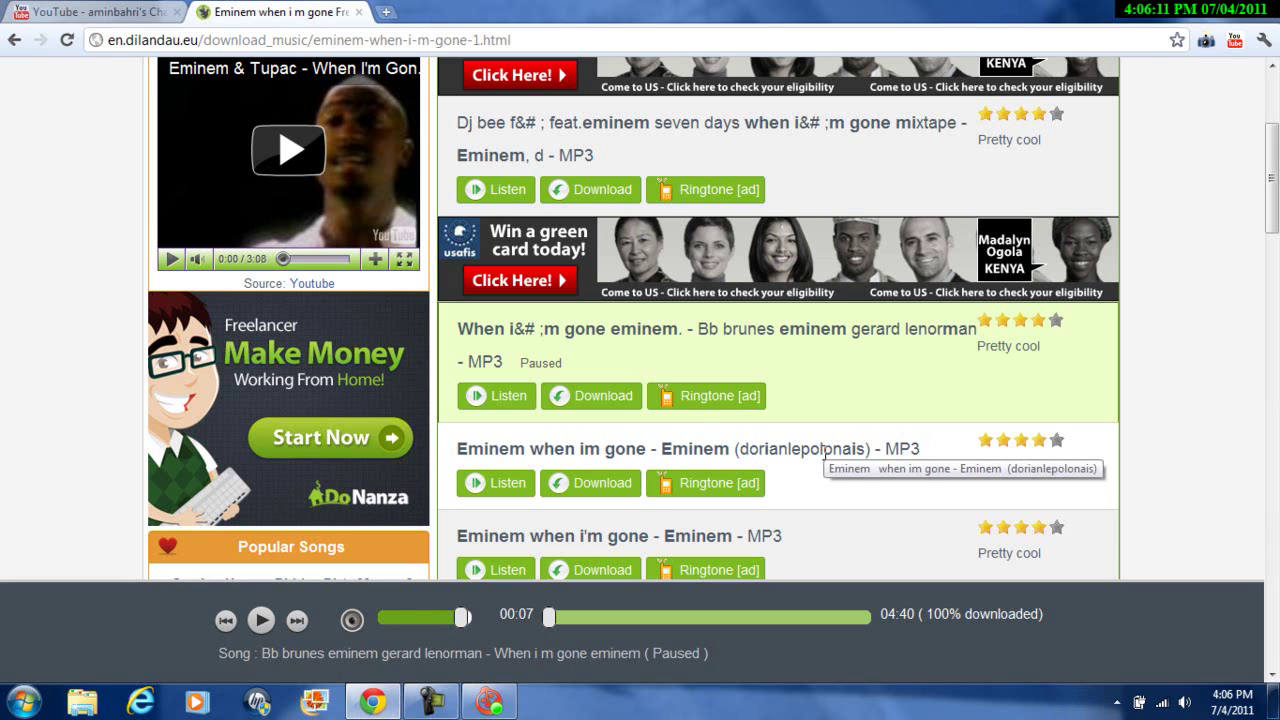
key("XF86AudioRaiseVolume")
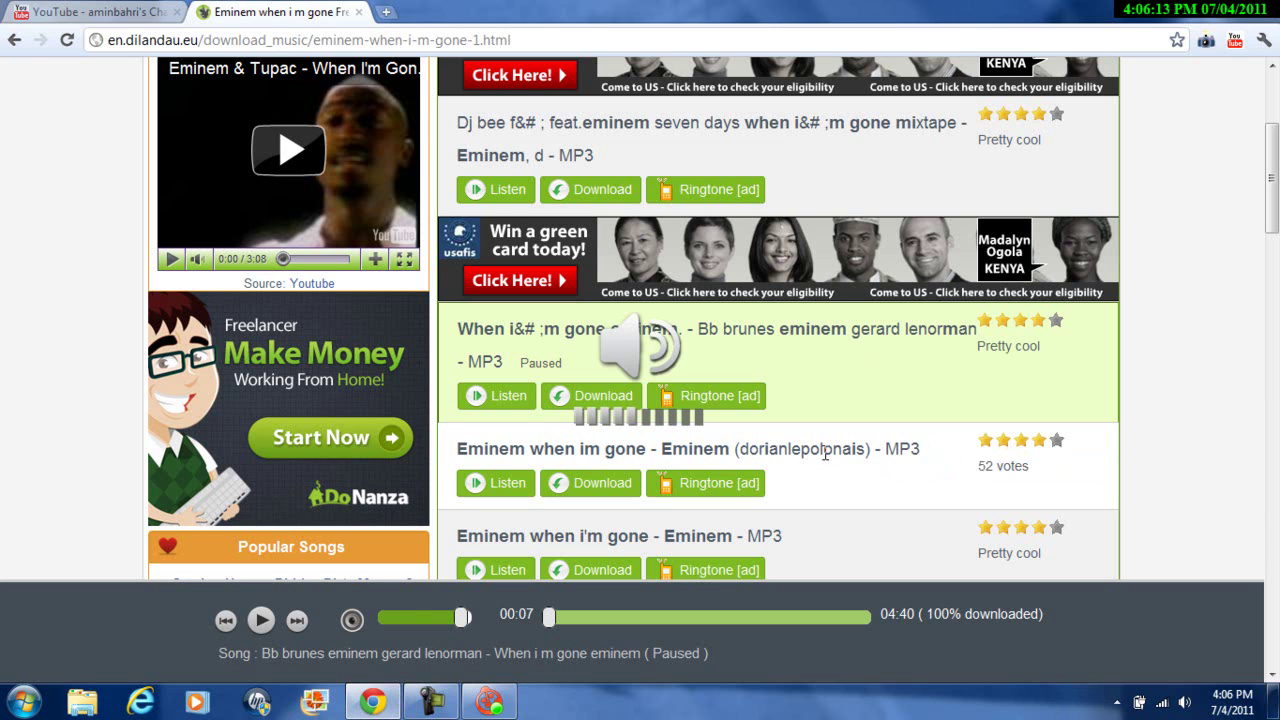